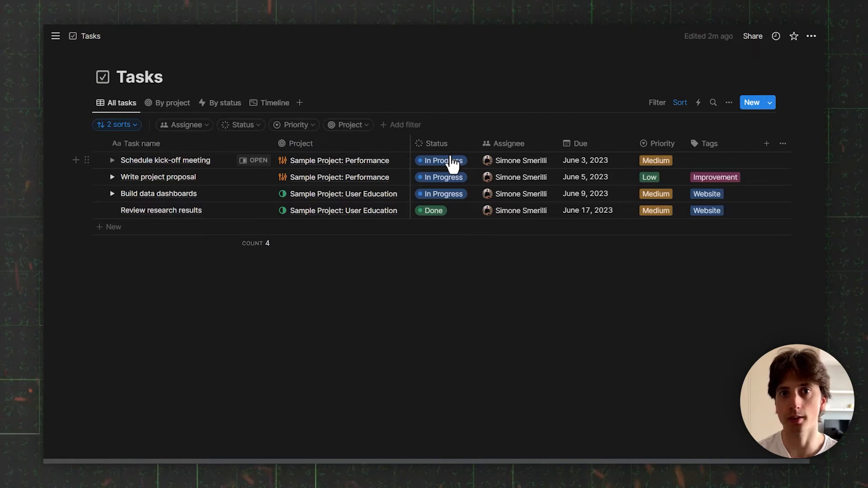
Step: Add a Button property to the Tasks database and set its label to "Create tasks"
left_click(766, 143)
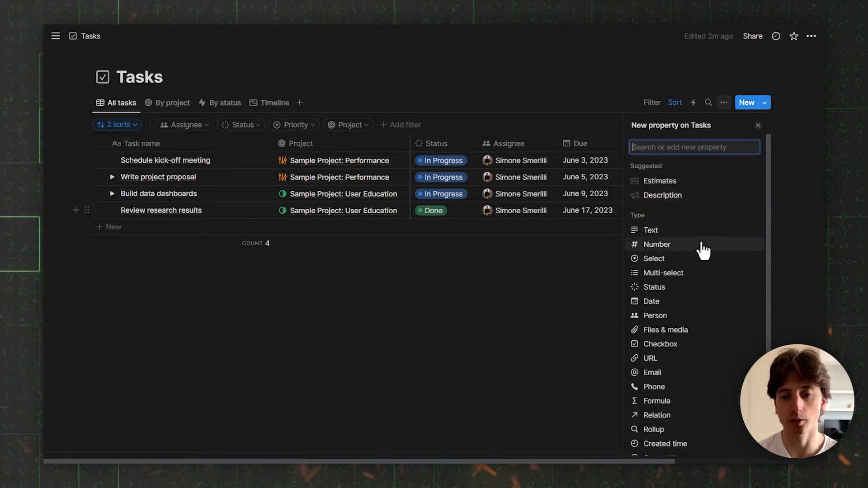
scroll(703, 251, "down", 3)
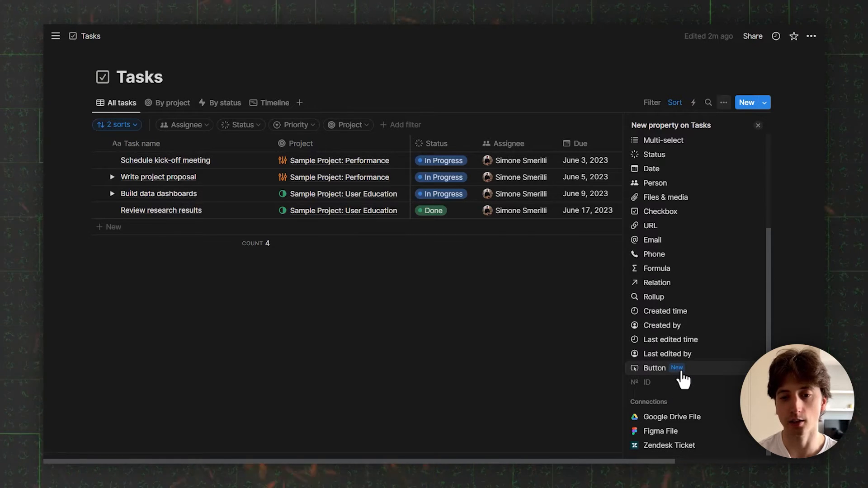
left_click(677, 370)
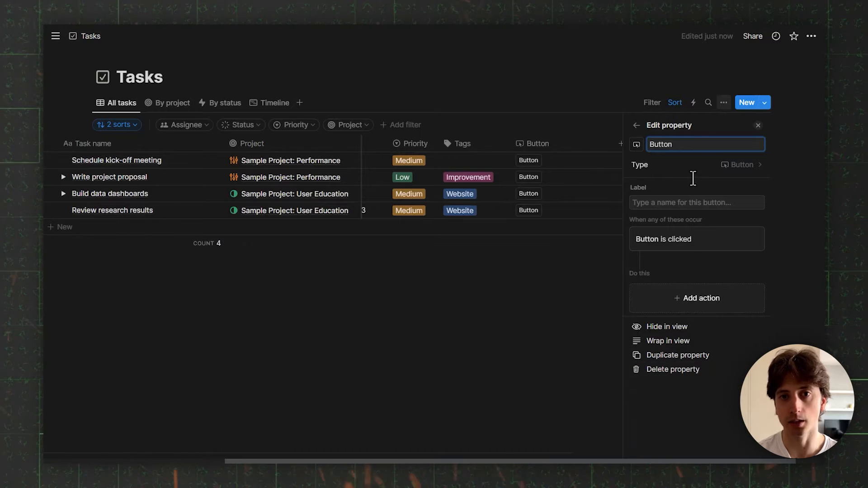
left_click(688, 202)
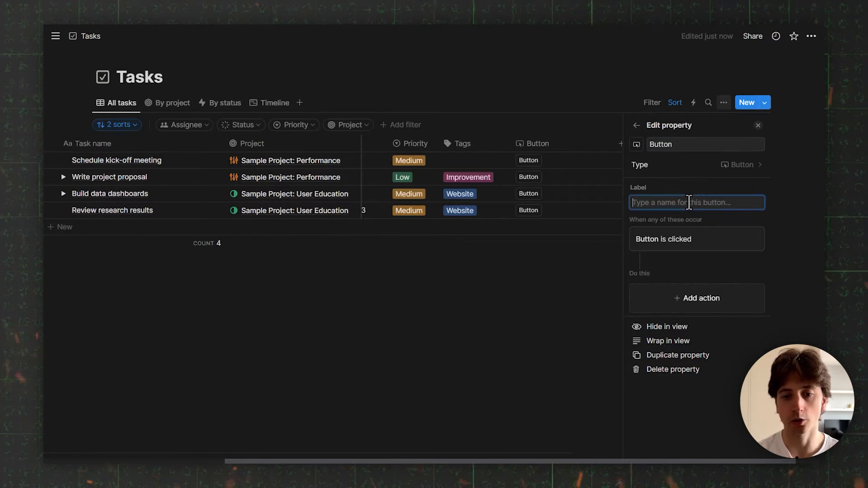
type("Create tasks")
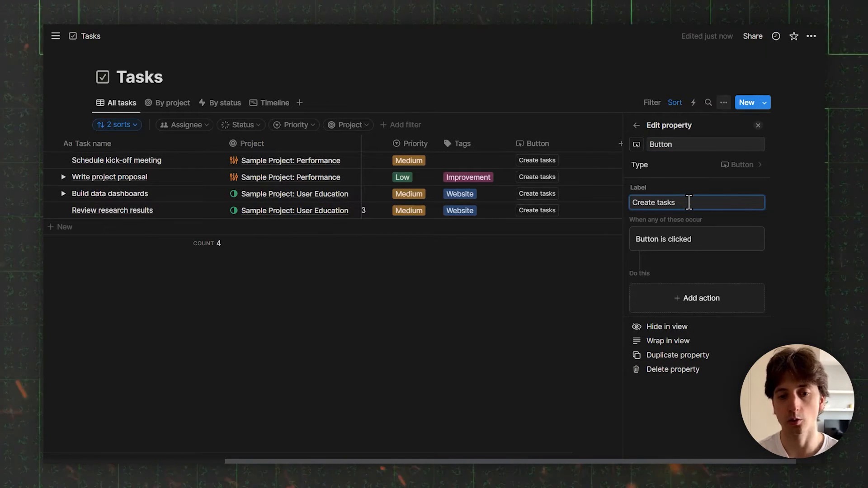
key("Return")
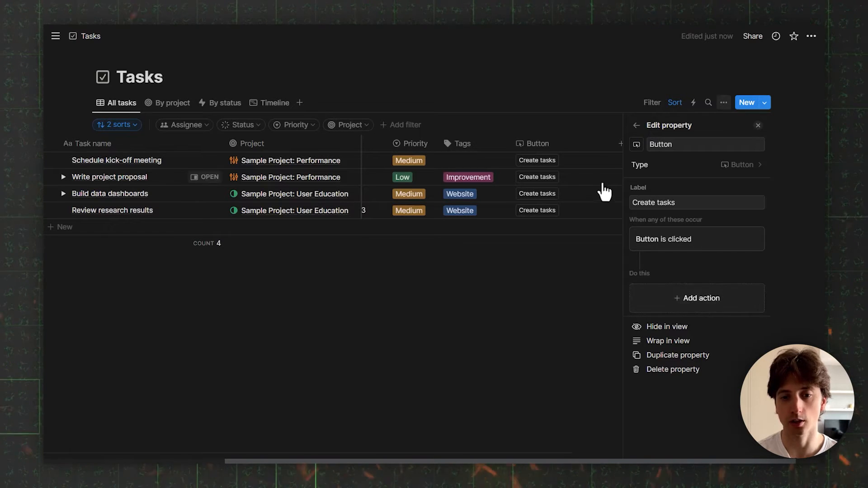
left_click(594, 110)
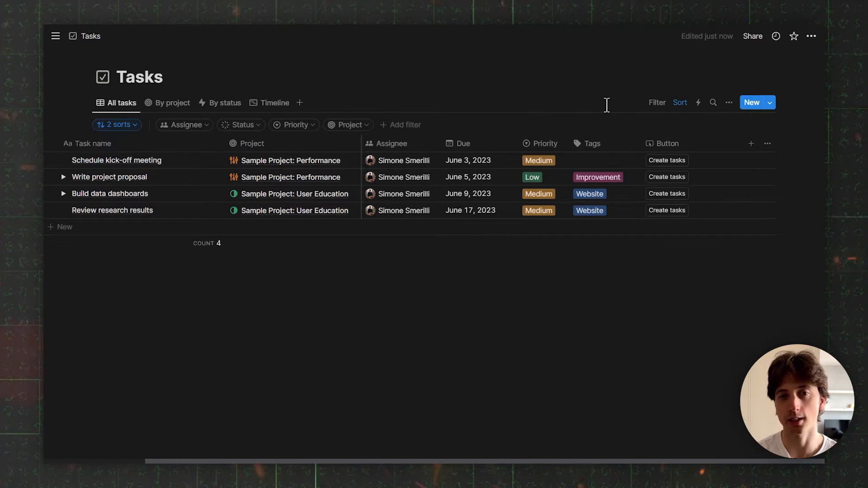
Step: Start a new automation for the Tasks database and review the triggers it offers
left_click(699, 105)
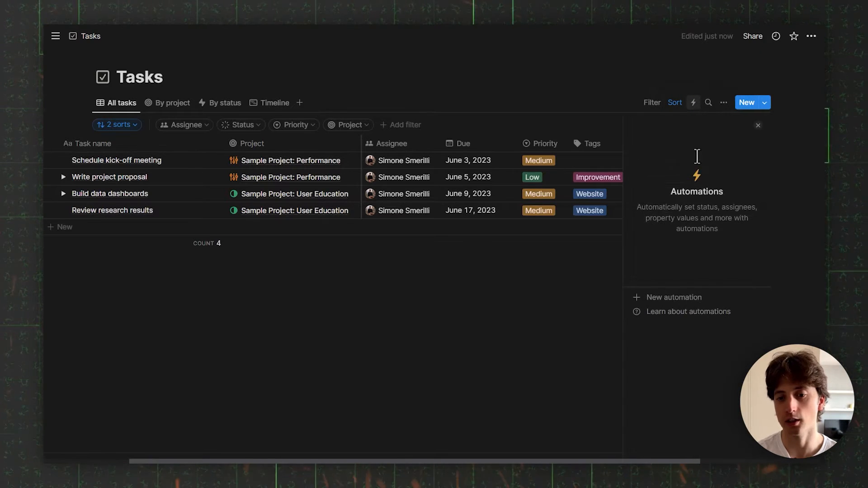
left_click(699, 299)
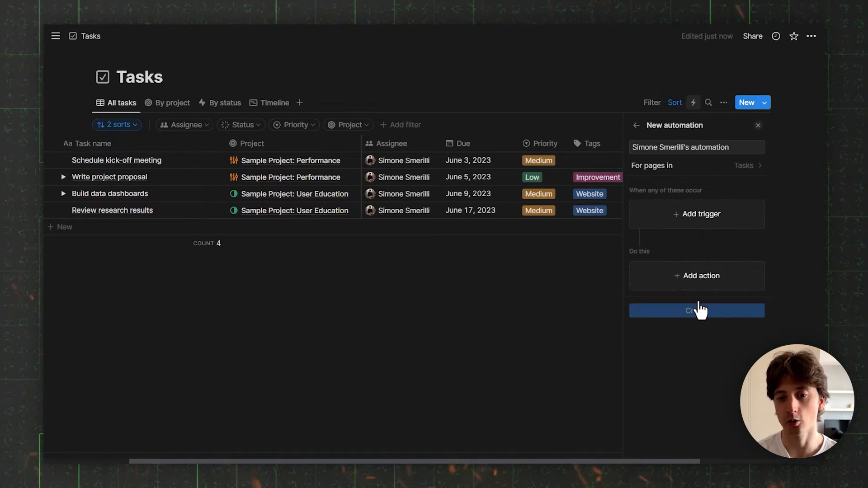
left_click(700, 148)
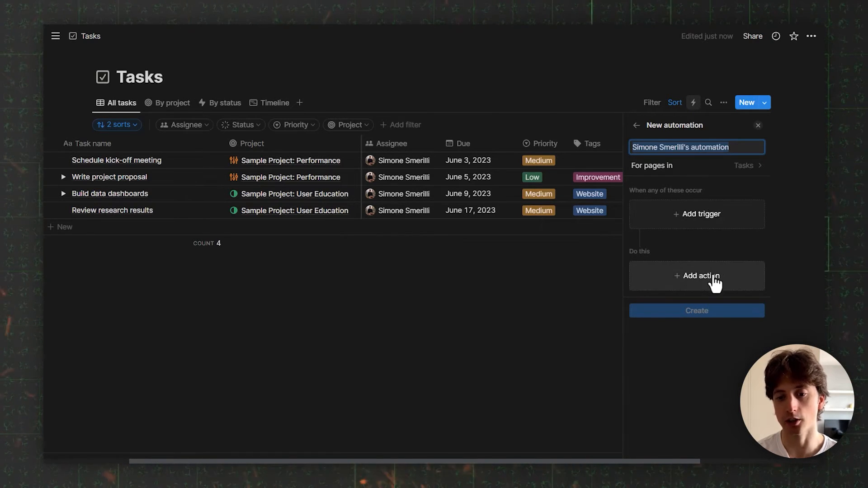
left_click(713, 224)
scroll(696, 272, "down", 2)
scroll(687, 294, "up", 2)
scroll(687, 307, "down", 3)
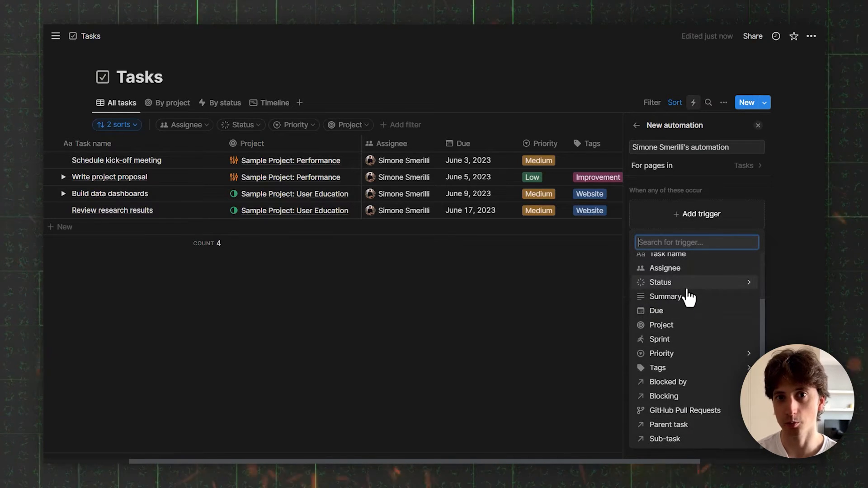
key("Escape")
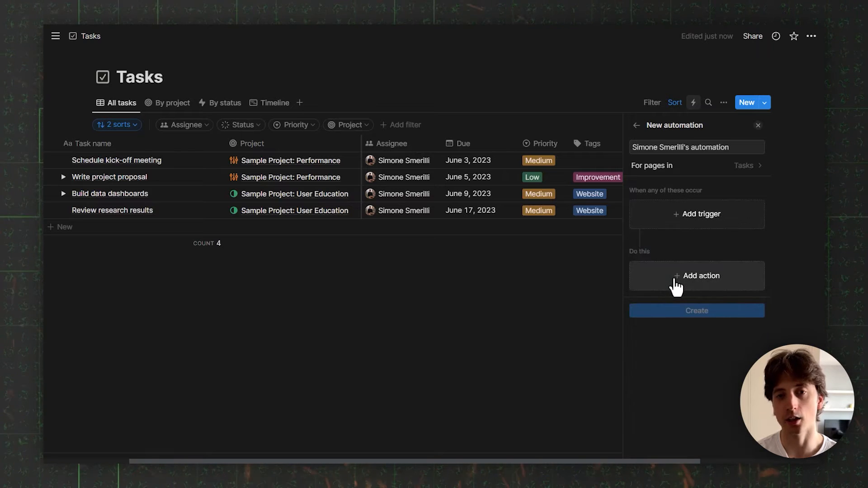
Step: Review the actions offered for the new automation, down to the Slack notification option, and leave without creating it
left_click(676, 278)
scroll(683, 141, "down", 2)
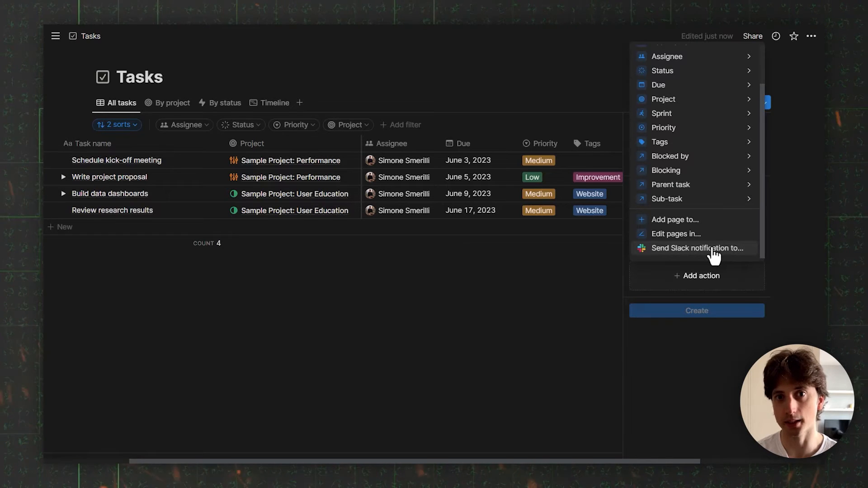
left_click(547, 113)
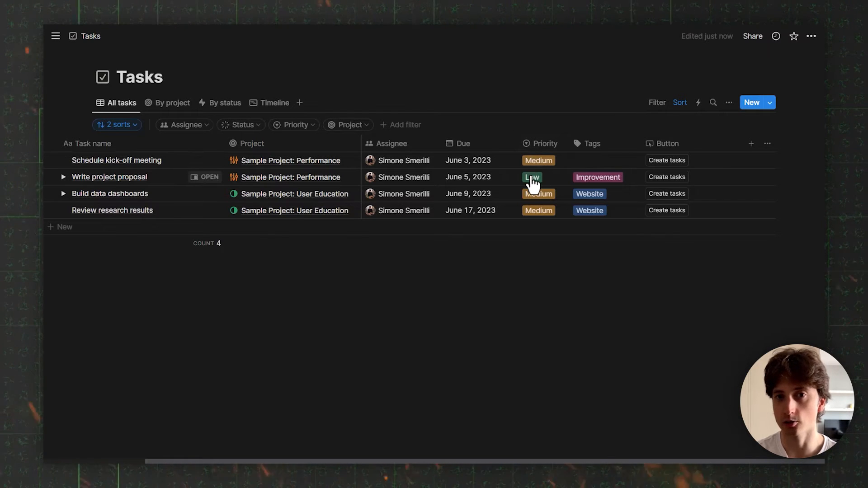
Step: Try showing page icons in the All tasks table layout, and hide them again
scroll(533, 180, "left", 5)
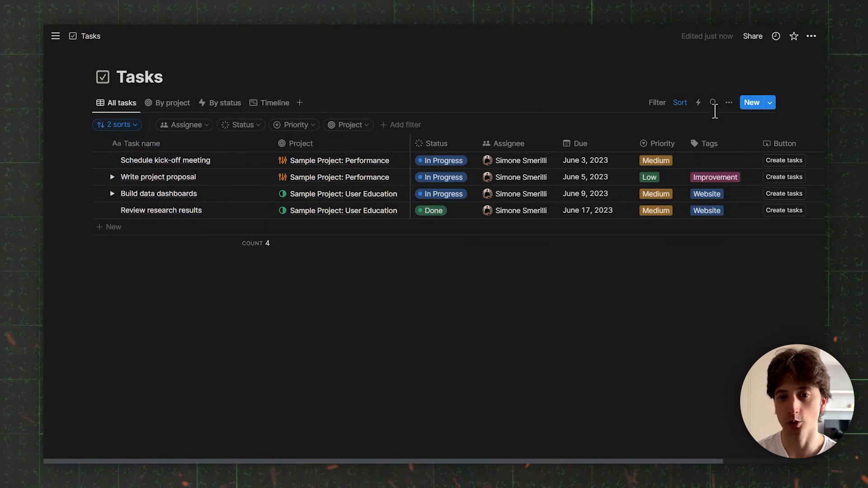
left_click(729, 103)
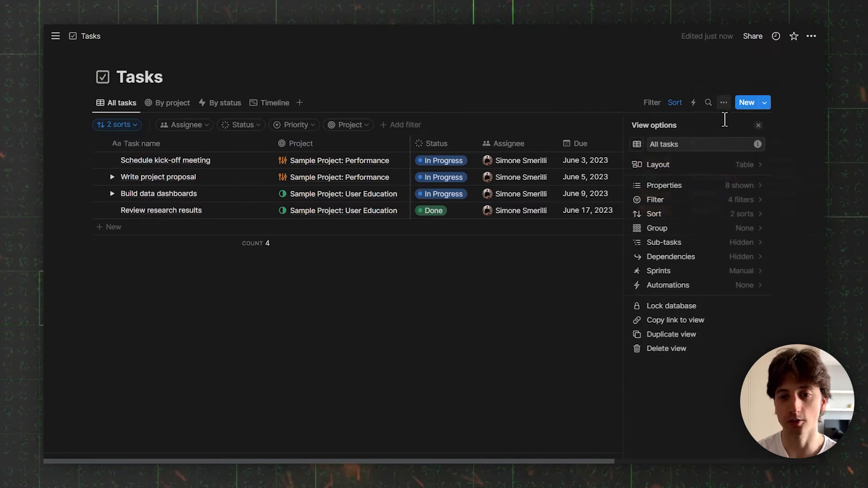
left_click(709, 168)
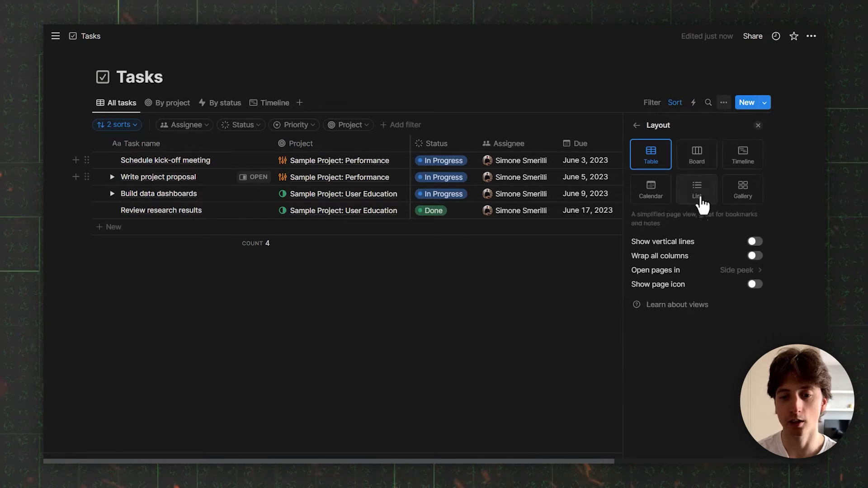
left_click(681, 290)
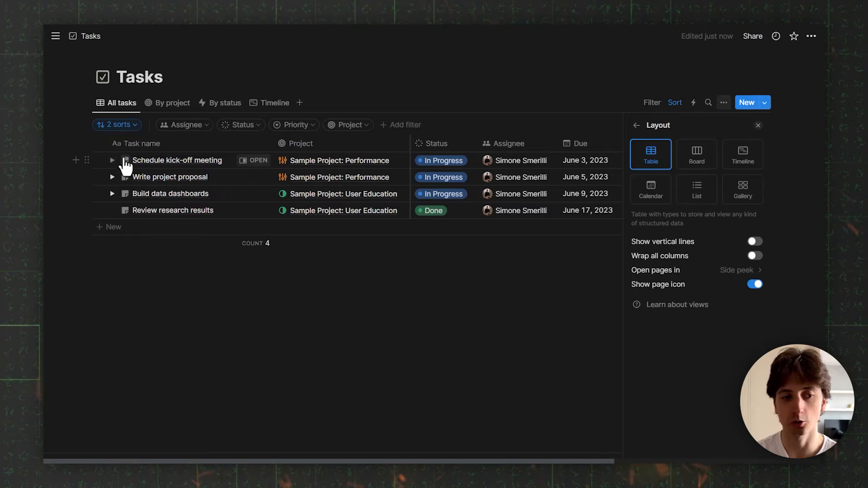
left_click(650, 285)
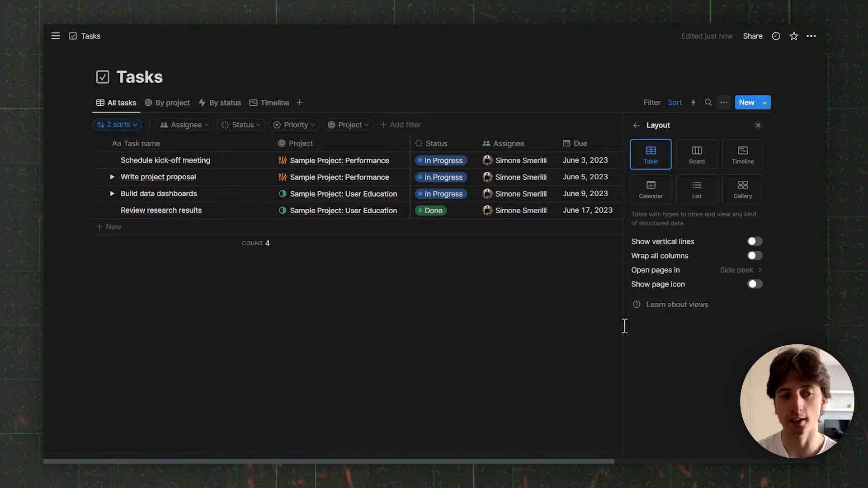
left_click(500, 106)
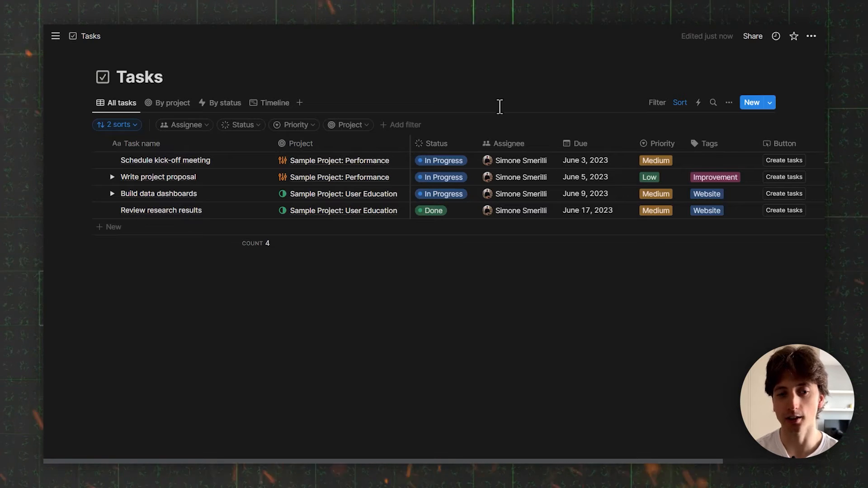
Step: Open the "Schedule kick-off meeting" task in side peek, review its properties and content, and close it
left_click(256, 161)
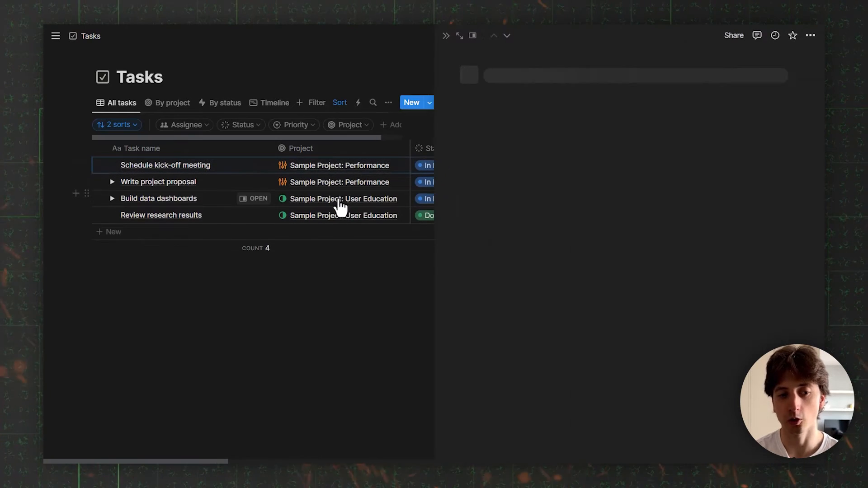
scroll(511, 137, "down", 4)
scroll(513, 129, "up", 4)
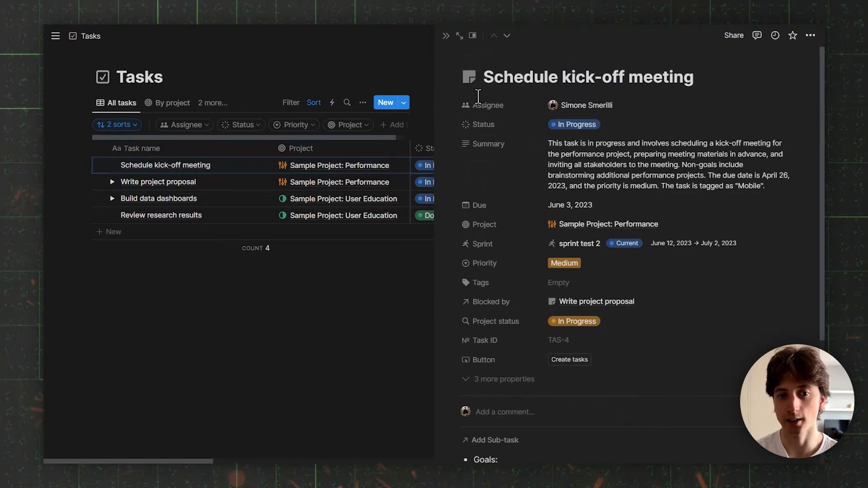
left_click(416, 110)
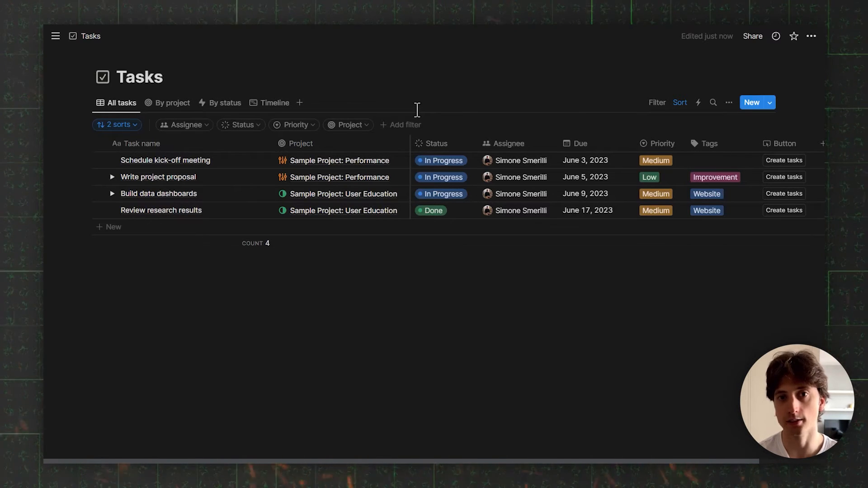
Step: Open the default Task template for editing and set its page to full width
left_click(769, 103)
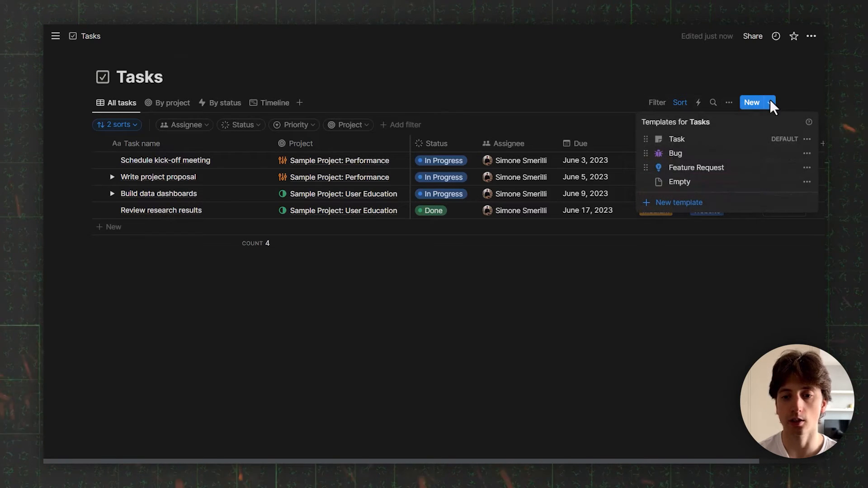
left_click(806, 139)
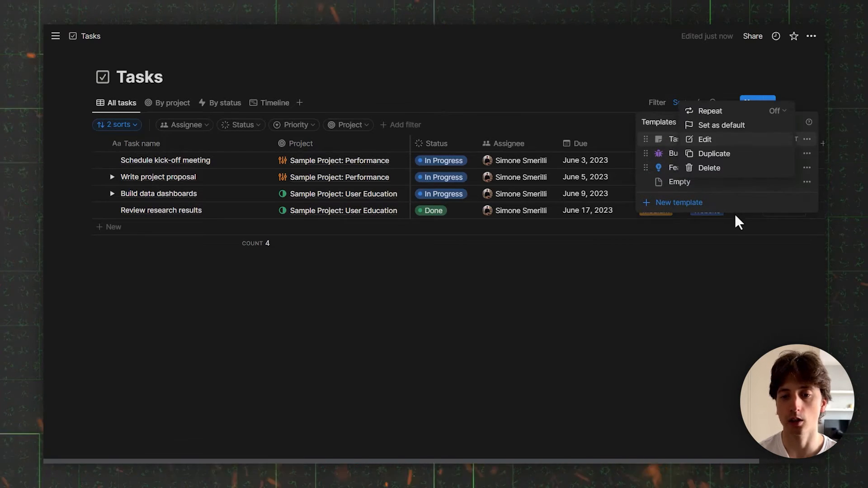
left_click(705, 137)
scroll(378, 188, "down", 6)
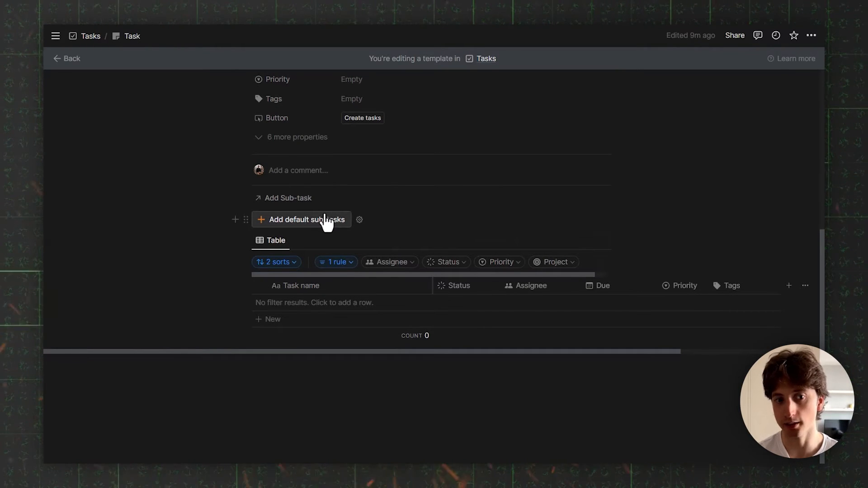
left_click(811, 36)
left_click(764, 121)
left_click(411, 232)
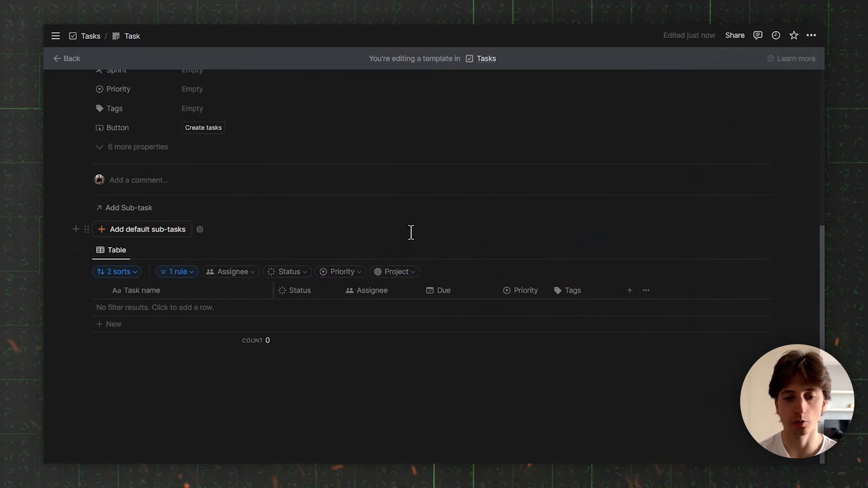
Step: Insert a new button block below the "Add default sub-tasks" button in the template, and delete it
left_click(76, 230)
type("butt")
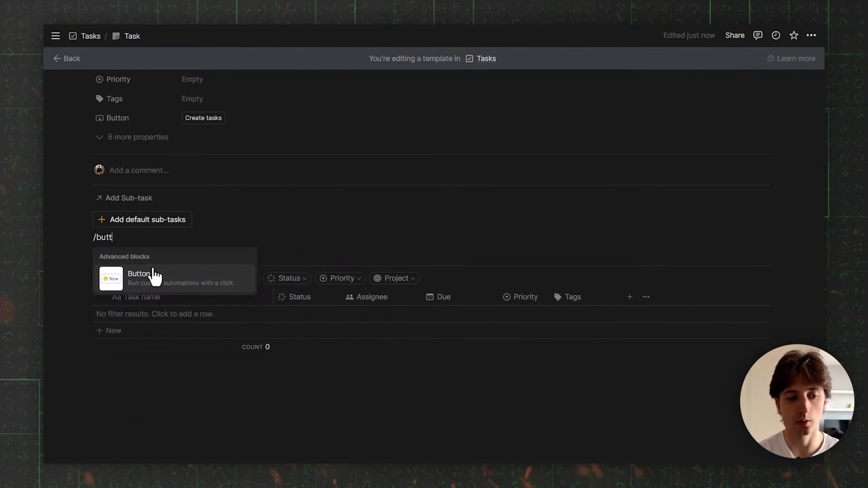
left_click(155, 275)
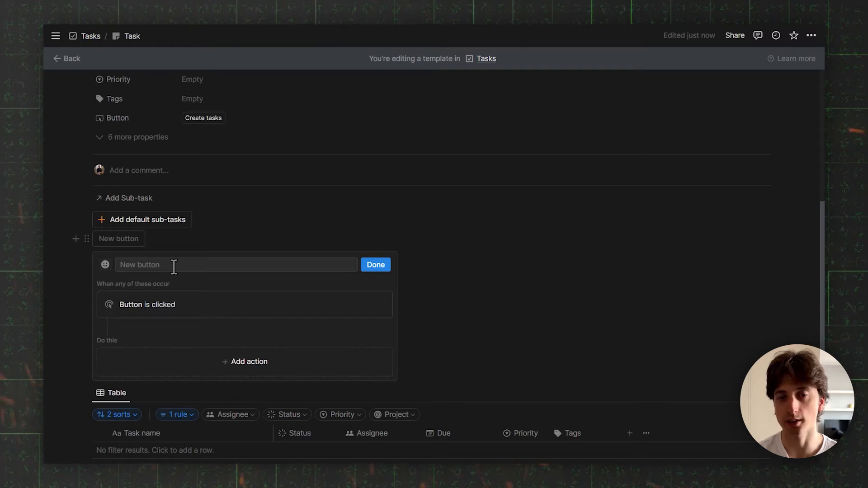
left_click(167, 265)
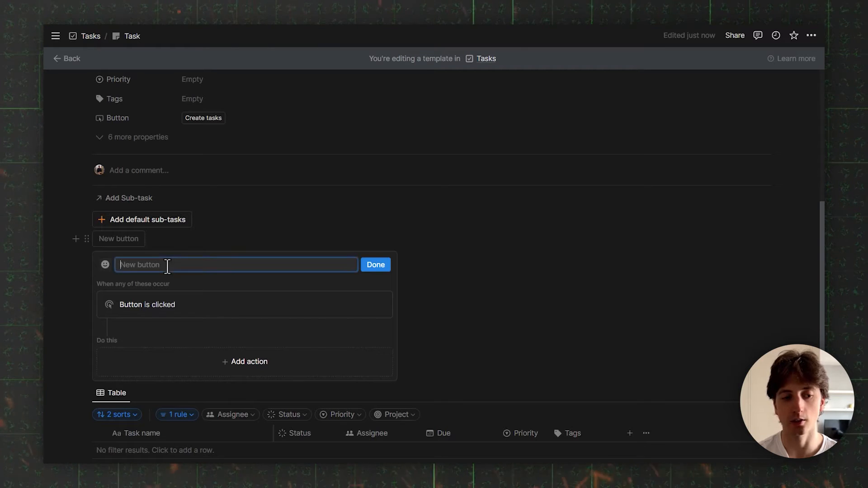
left_click(85, 237)
key("Delete")
Step: Open the configuration of the "Add default sub-tasks" button and examine its name, icon, trigger and sub-task actions
left_click(133, 228)
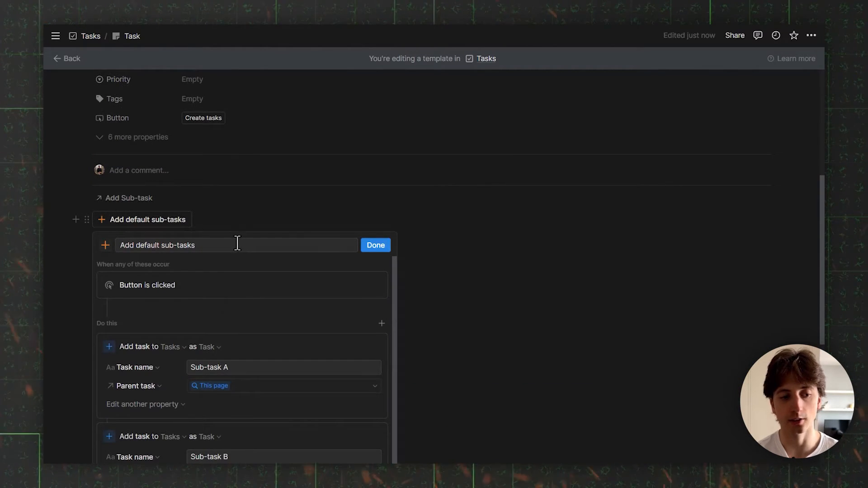
scroll(237, 243, "down", 2)
left_click(212, 195)
left_click(163, 195)
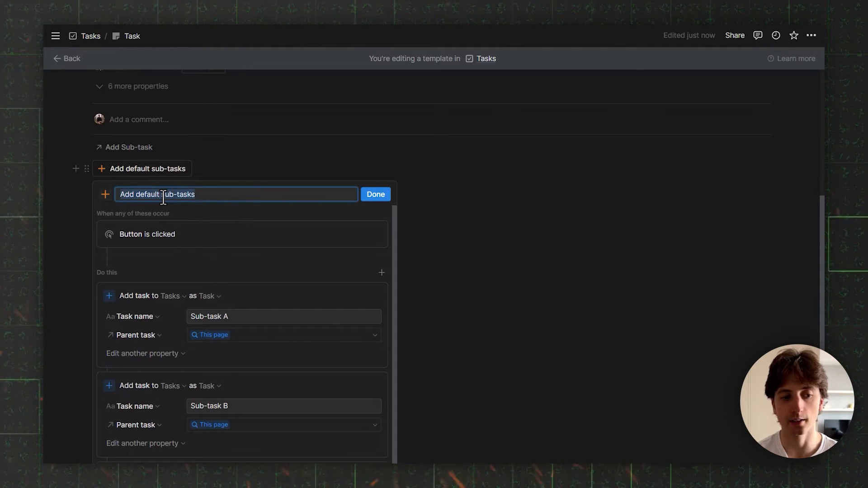
key("shift+Home")
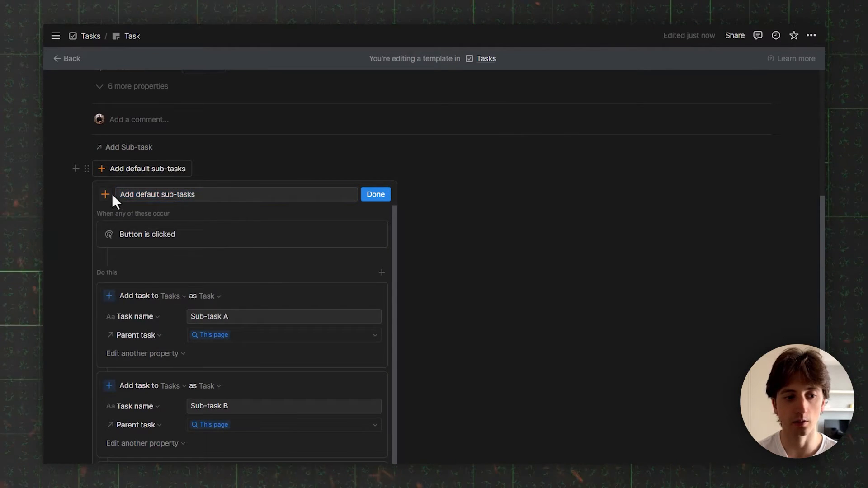
left_click(107, 194)
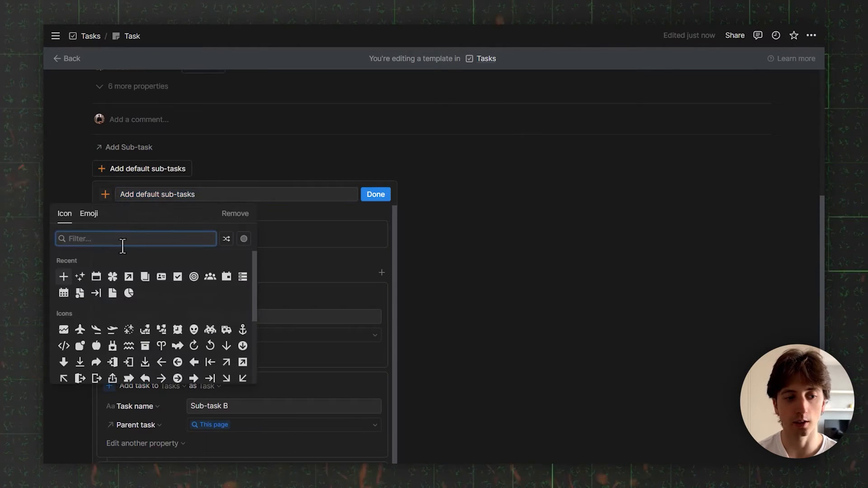
left_click(332, 251)
scroll(160, 262, "up", 2)
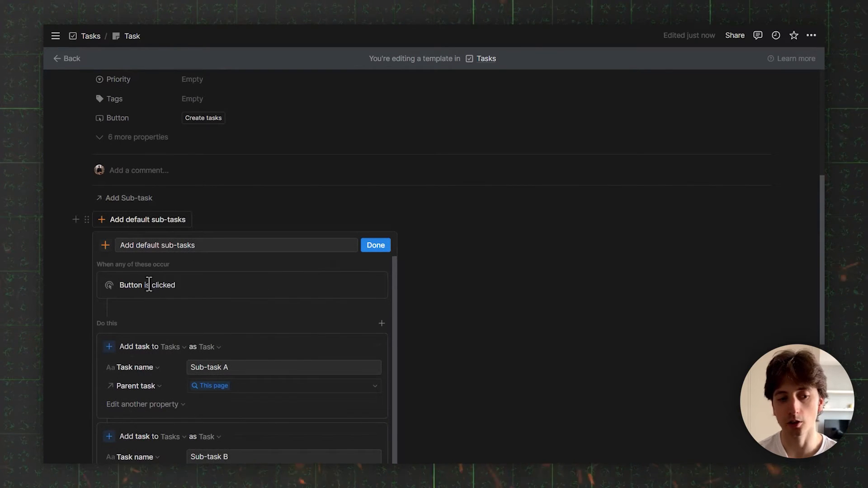
Step: Review the button's trigger and three sub-task actions, and check the Parent task choices of the Sub-task A action
scroll(166, 271, "down", 1)
scroll(140, 284, "up", 1)
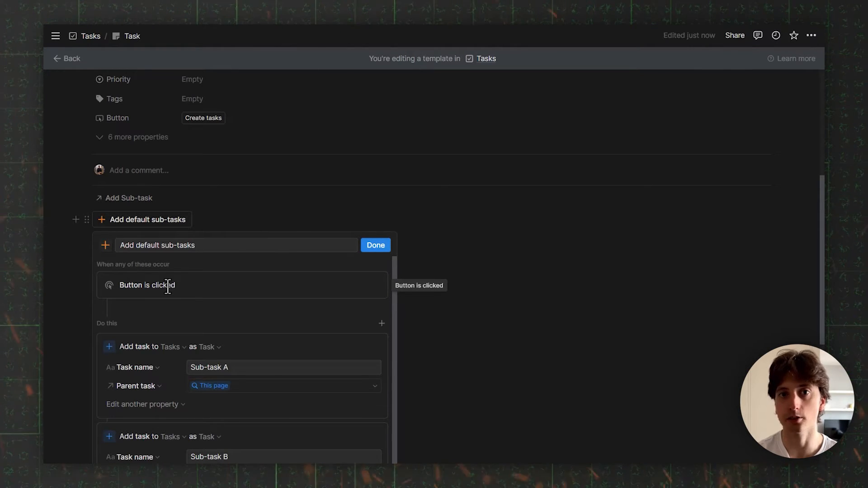
scroll(266, 283, "down", 2)
scroll(268, 281, "down", 2)
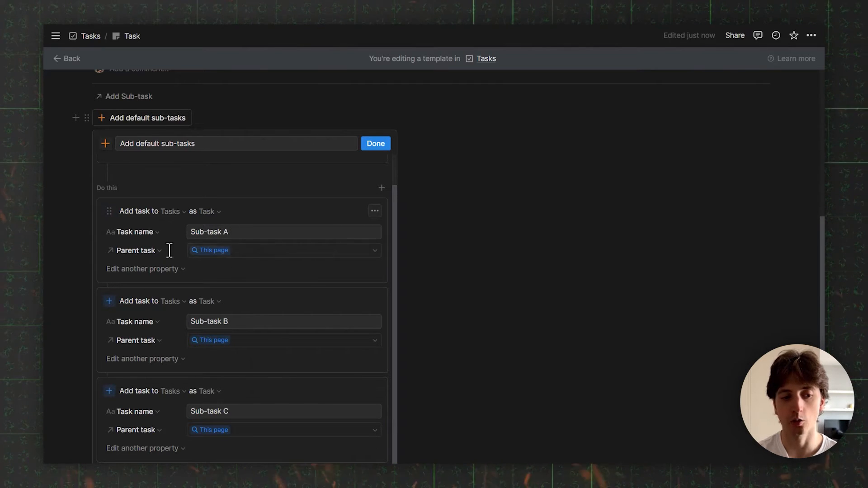
left_click(205, 250)
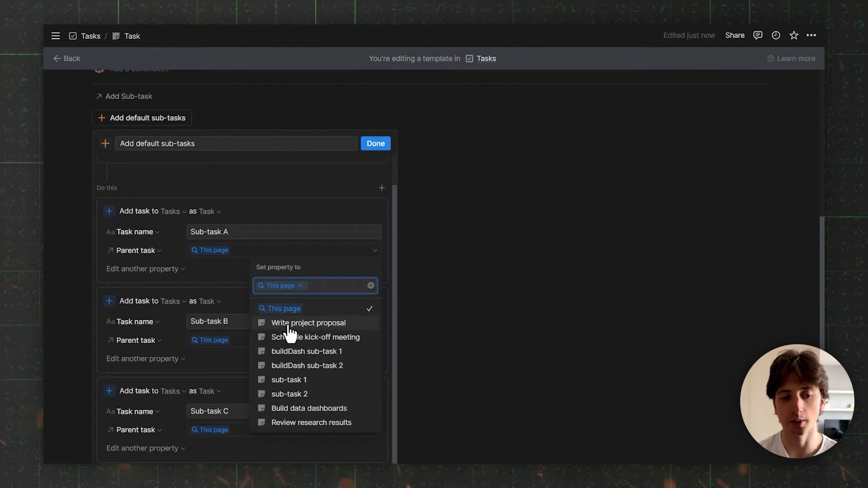
left_click(229, 277)
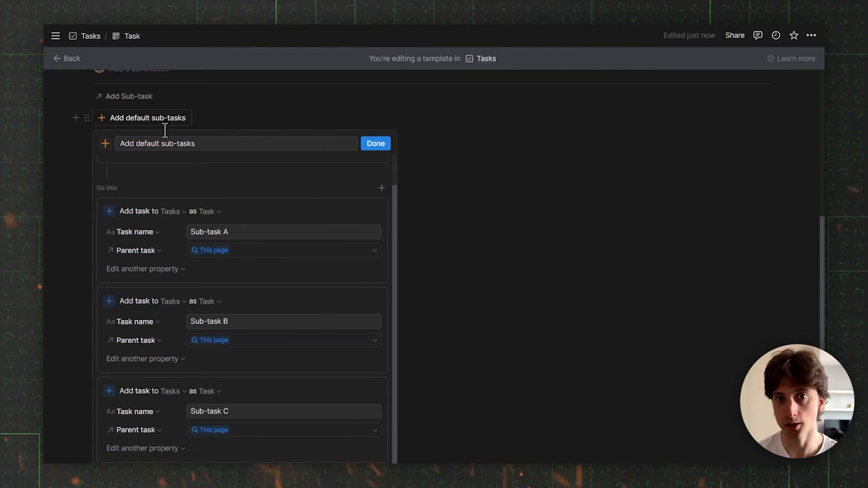
Step: Check the move, duplicate and delete options of the Sub-task A action, and review the Sub-task B and Sub-task C actions
scroll(165, 131, "down", 2)
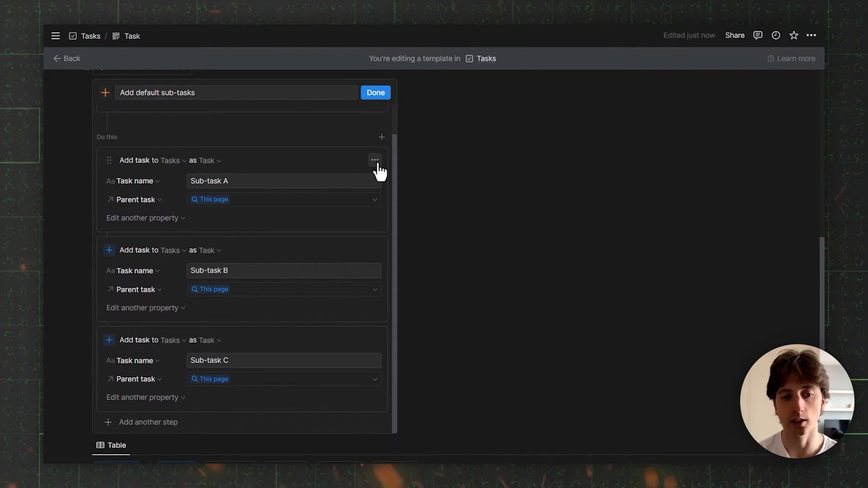
left_click(375, 161)
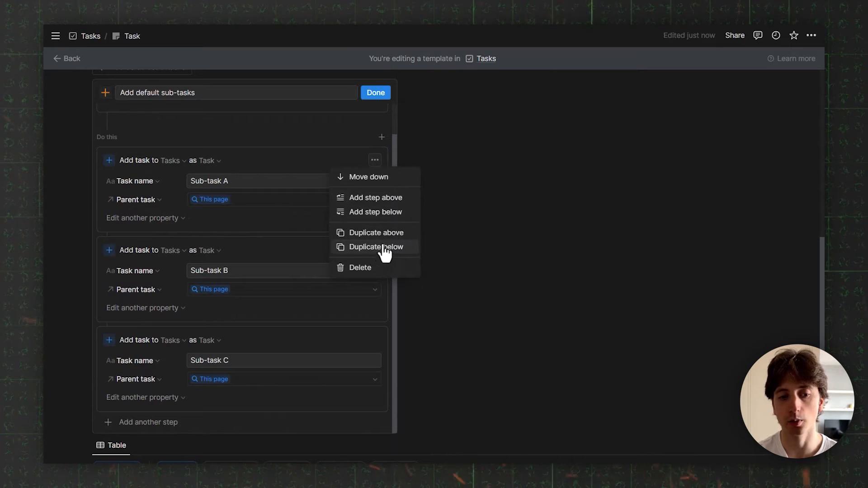
left_click(243, 270)
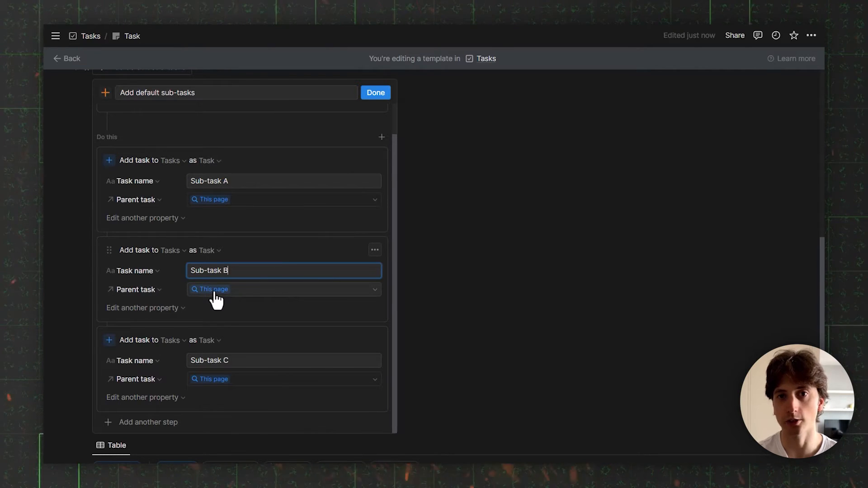
scroll(228, 280, "down", 3)
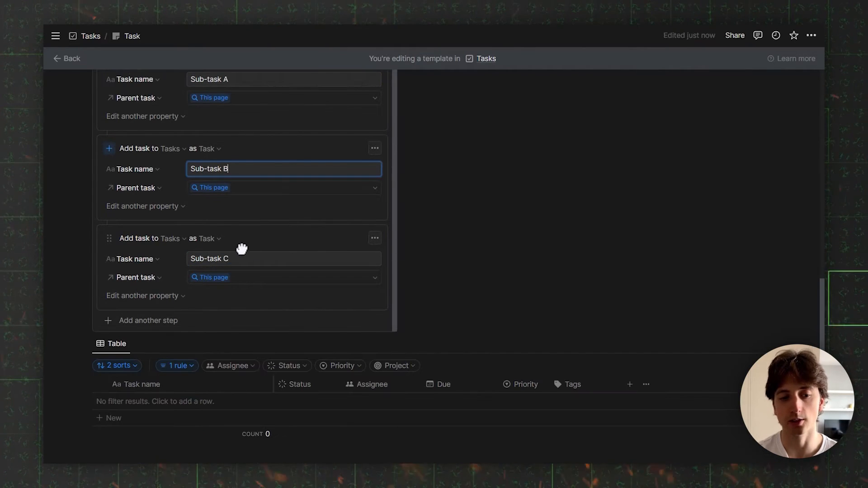
Step: Examine the action types available for another step and the templates available for the Sub-task B action
left_click(223, 326)
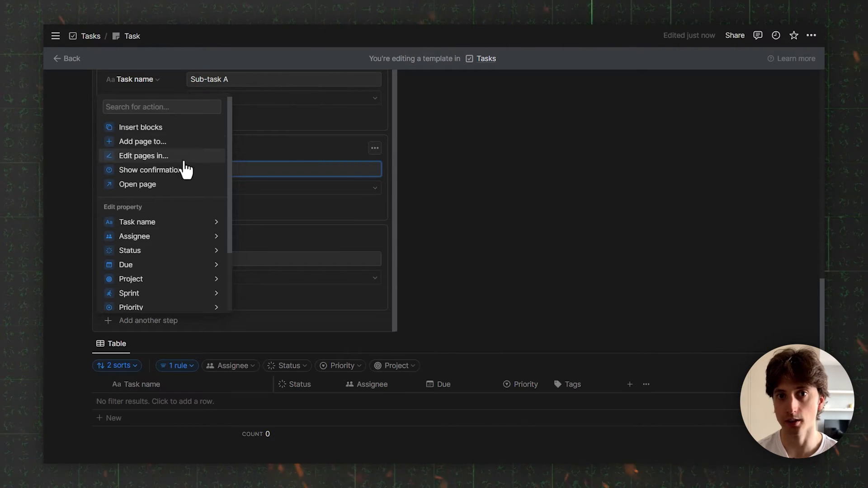
left_click(263, 247)
scroll(262, 248, "up", 1)
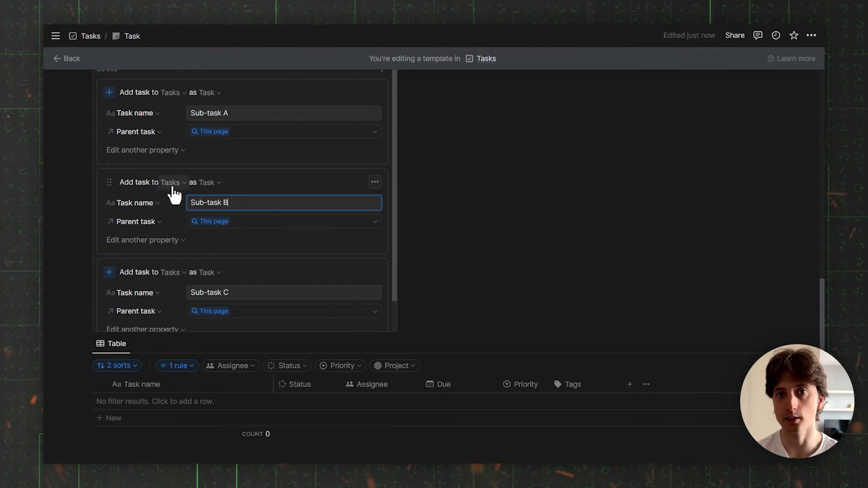
left_click(219, 183)
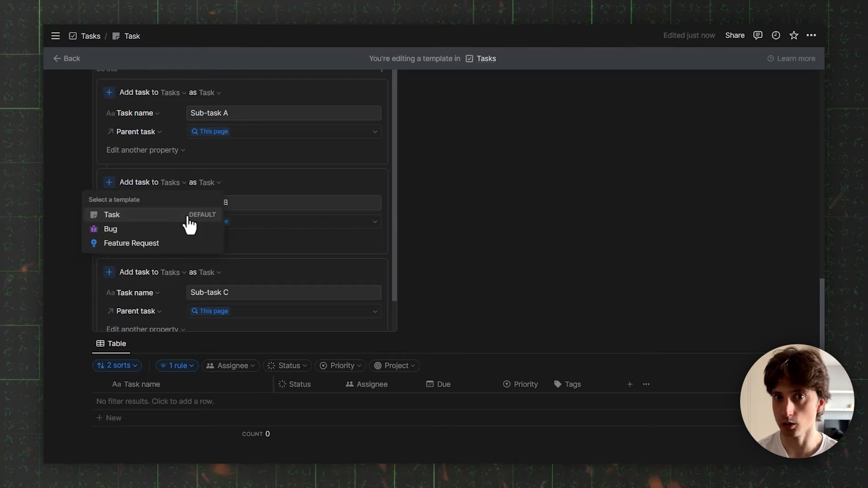
Step: Add an "Edit pages in" step after the Sub-task C action, targeting the Tasks database
left_click(174, 273)
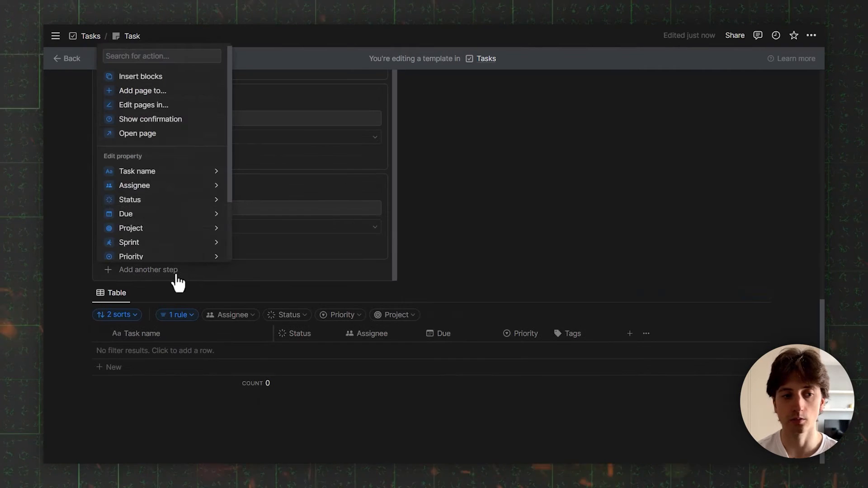
left_click(175, 106)
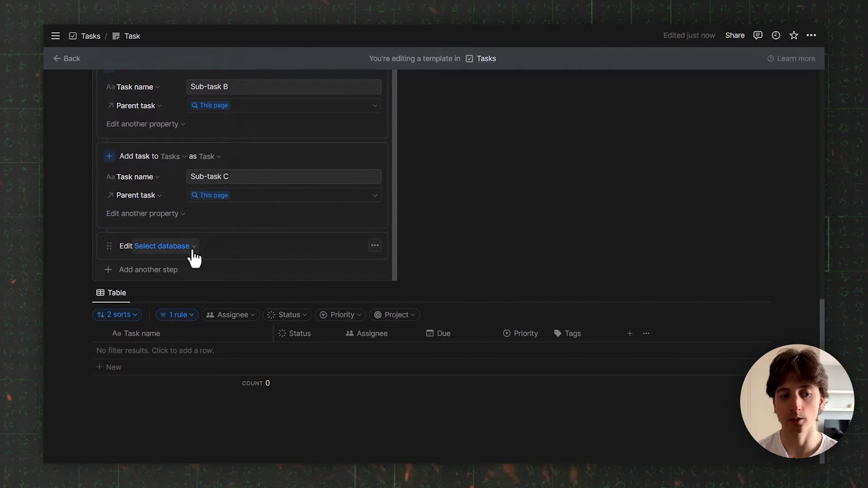
left_click(192, 249)
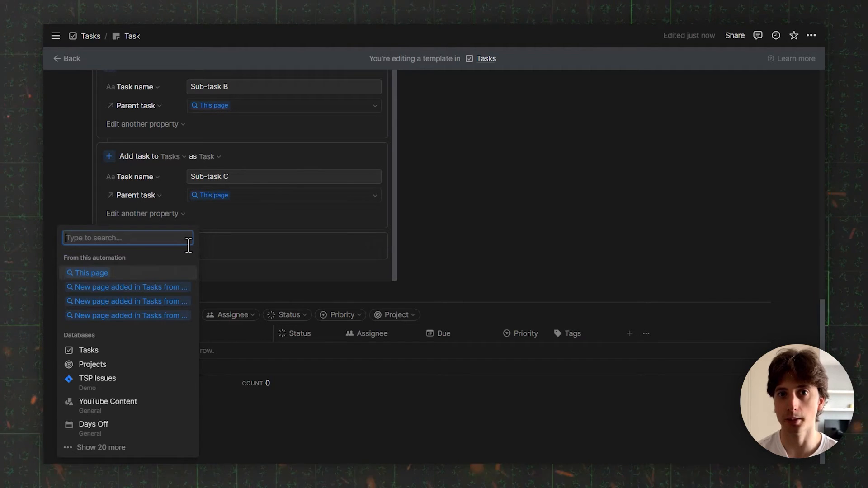
left_click(149, 353)
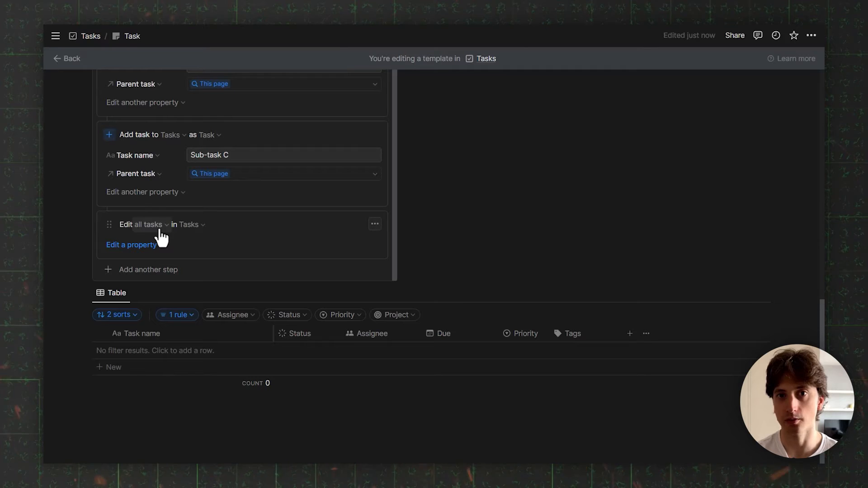
Step: Filter the edit step's tasks by Assignee with the Contains condition, and check the people and the properties it can edit
left_click(160, 231)
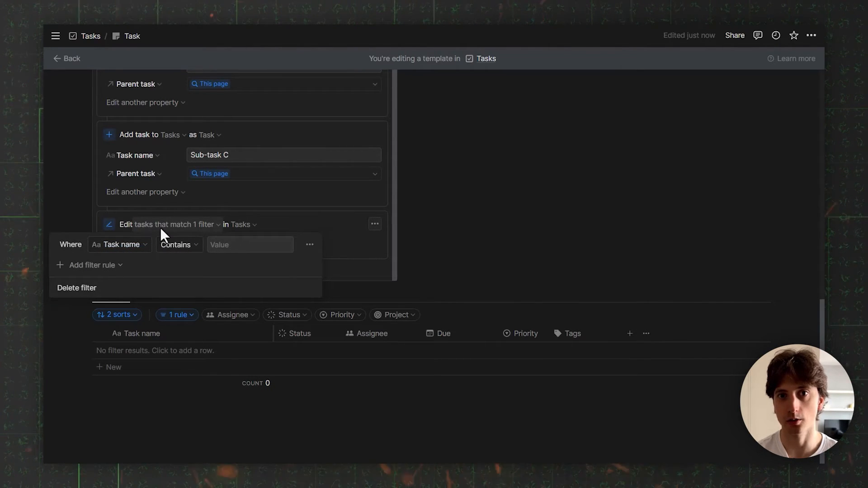
left_click(134, 254)
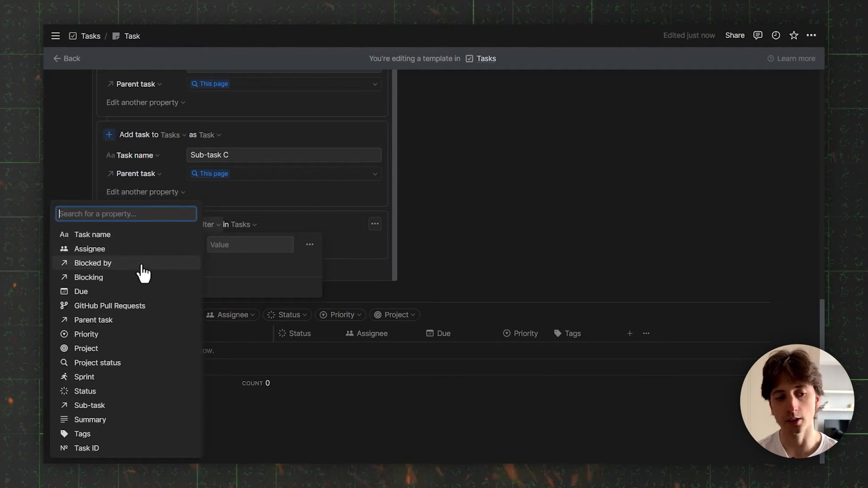
left_click(163, 249)
left_click(180, 247)
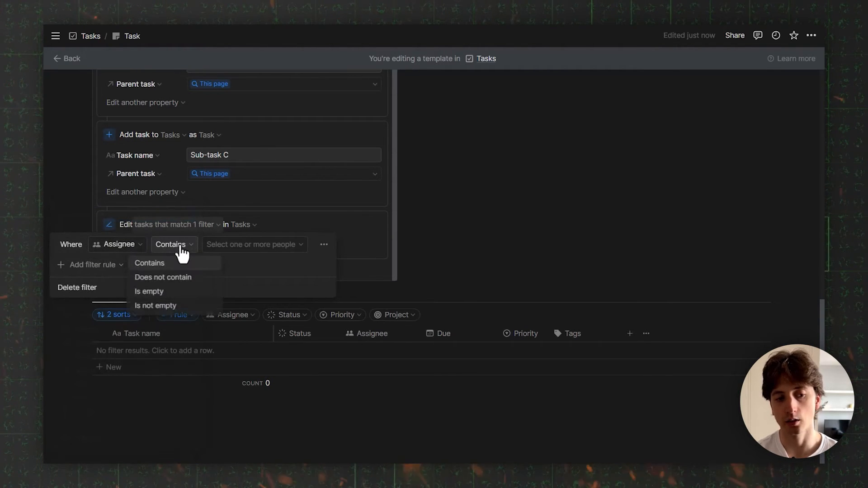
left_click(230, 246)
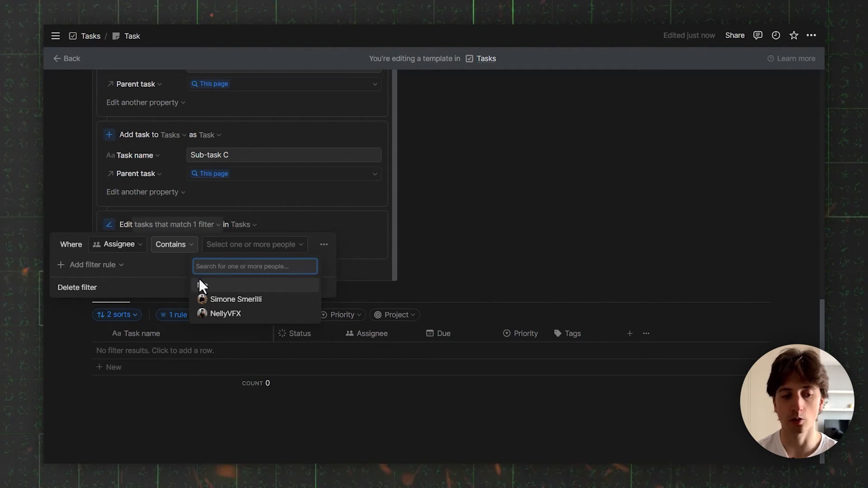
left_click(162, 264)
left_click(176, 230)
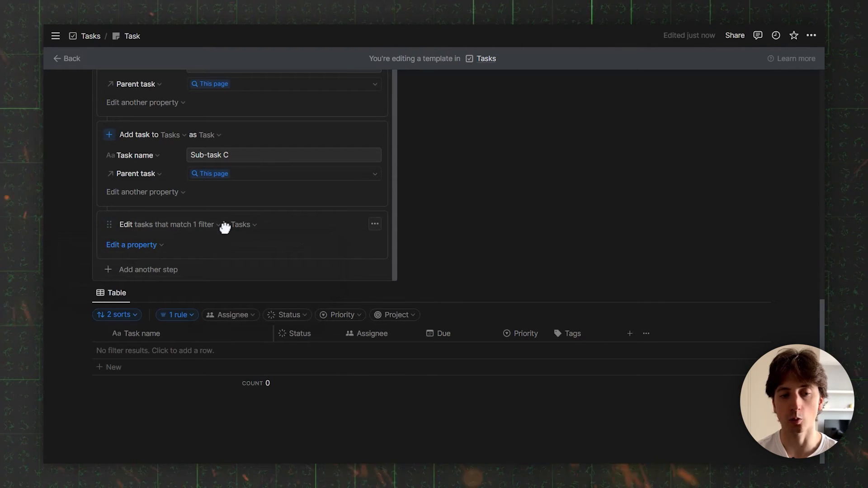
left_click(162, 252)
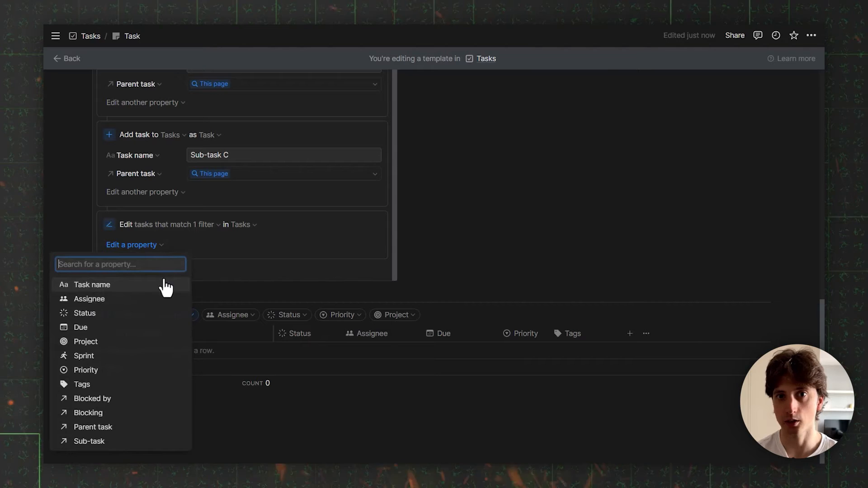
left_click(202, 236)
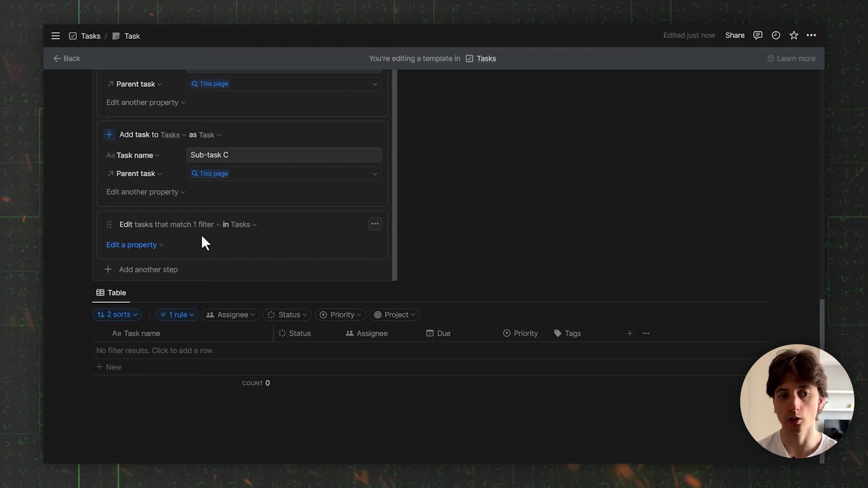
Step: Change the edit step's filter property to Parent task with the Contains condition, and check the pages offered
left_click(197, 226)
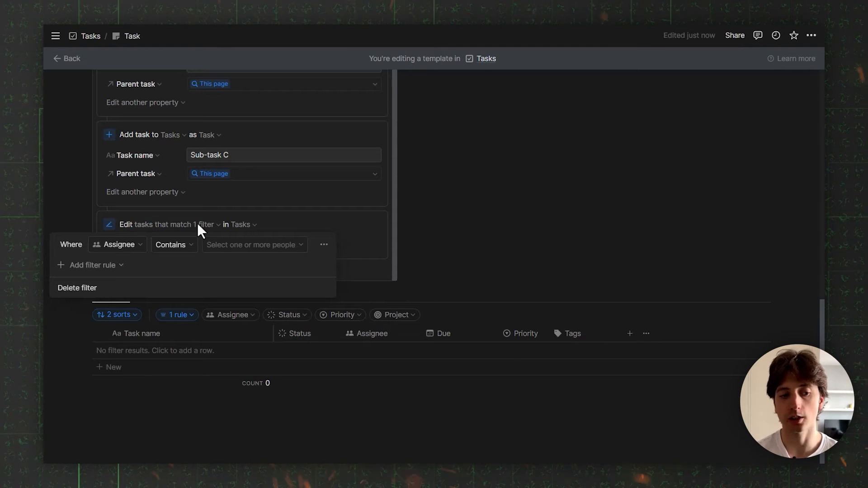
left_click(132, 254)
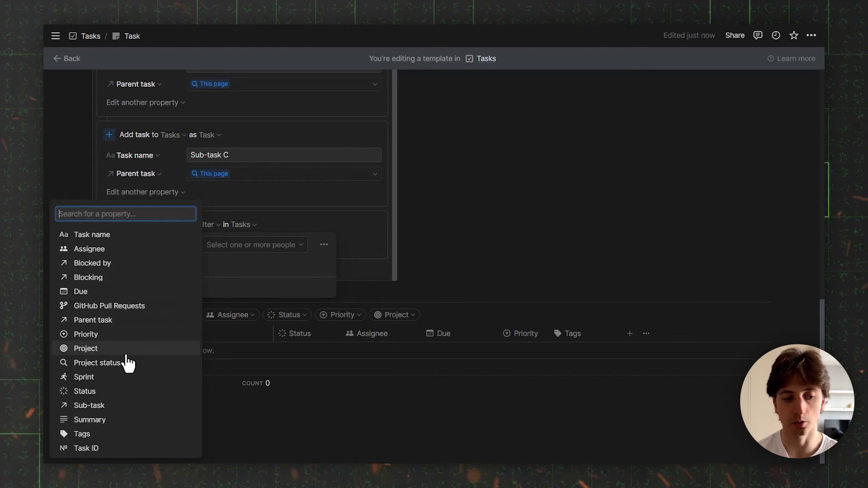
left_click(108, 320)
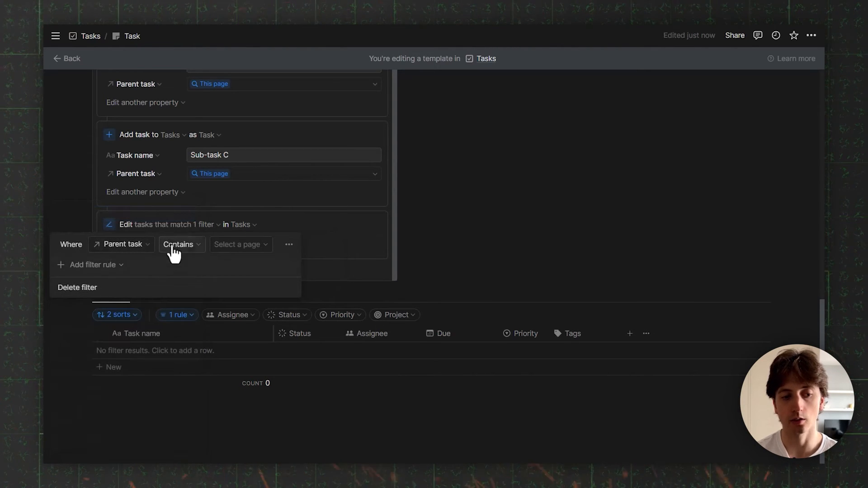
left_click(230, 247)
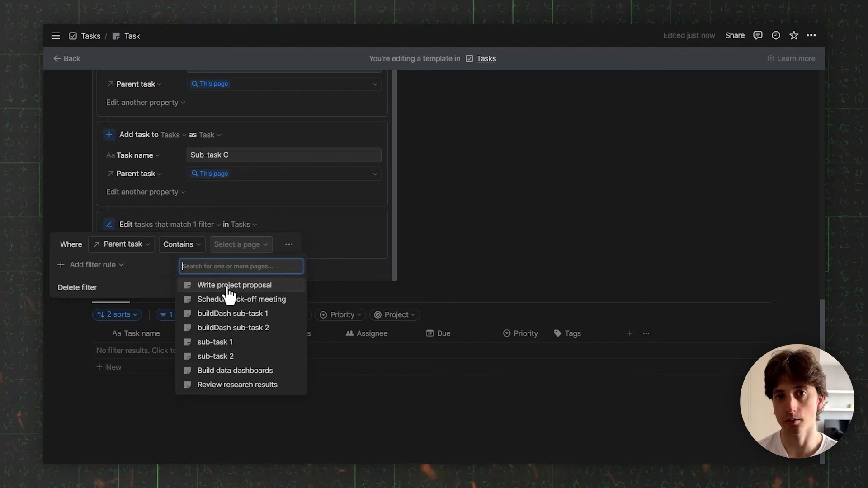
Step: Compare the Parent task choices of the Sub-task C action with the pages offered in the edit step's filter
left_click(215, 175)
left_click(216, 175)
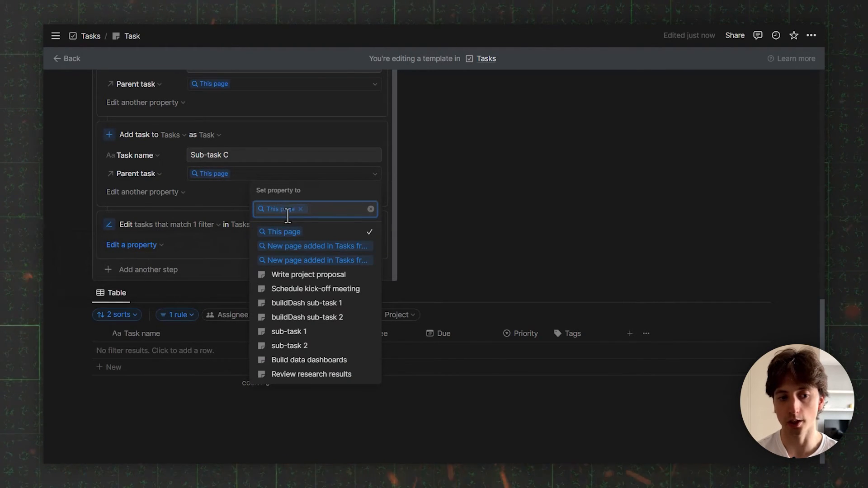
left_click(184, 245)
left_click(185, 226)
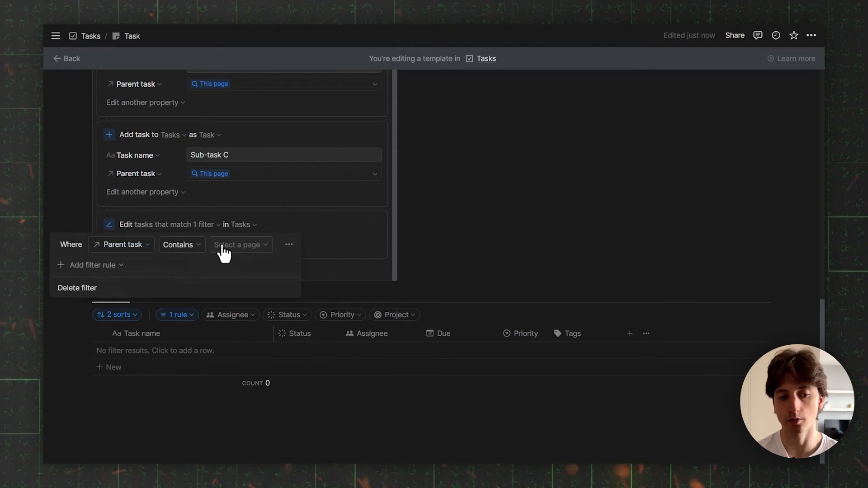
left_click(223, 248)
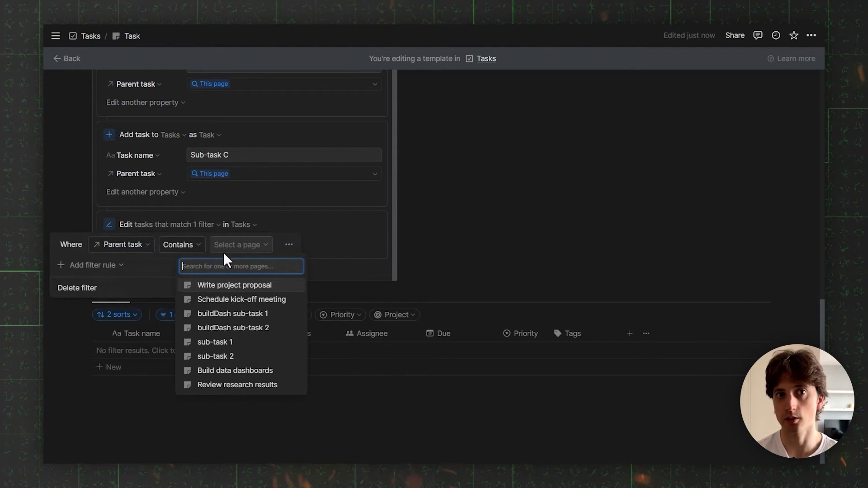
left_click(224, 218)
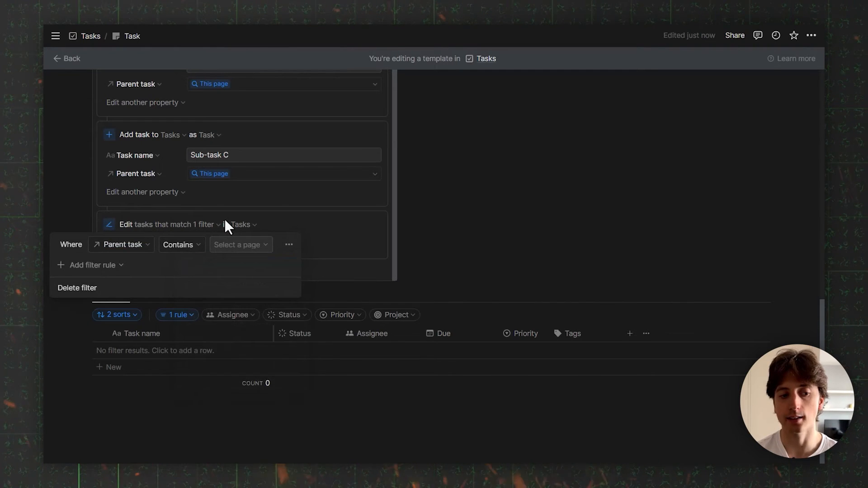
key("Escape")
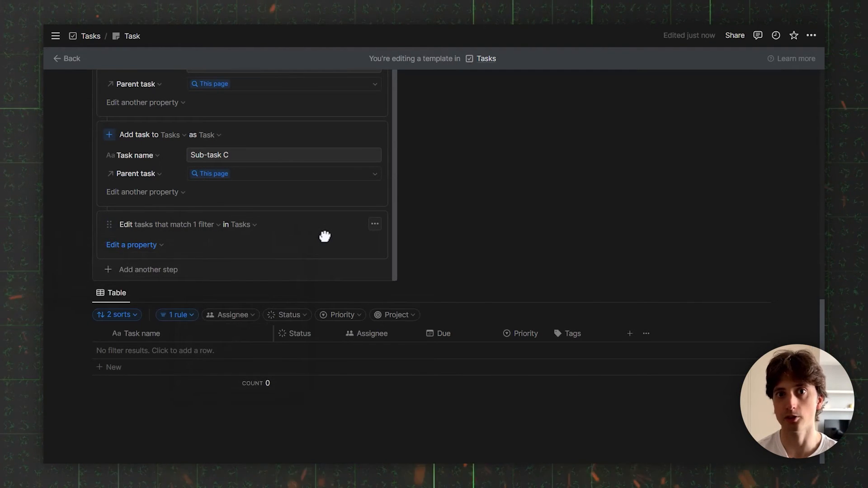
Step: Try an Open page step after the Sub-task C action and check which page it can open
left_click(179, 236)
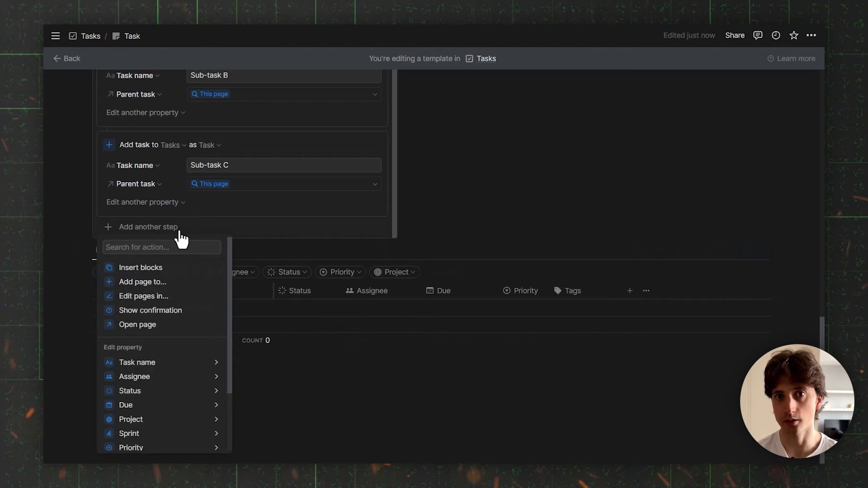
scroll(172, 271, "down", 2)
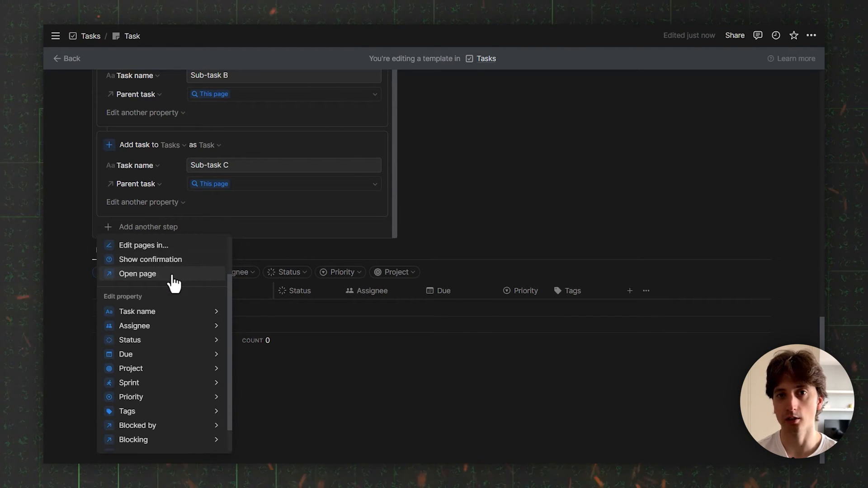
left_click(172, 274)
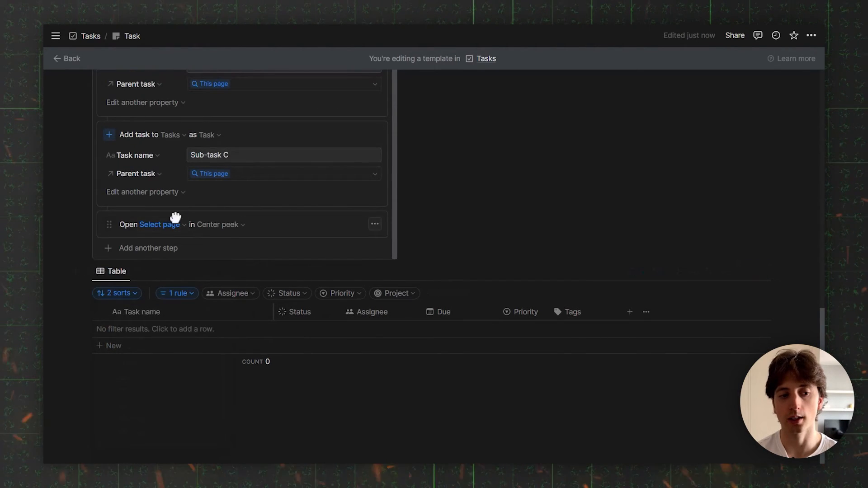
left_click(174, 224)
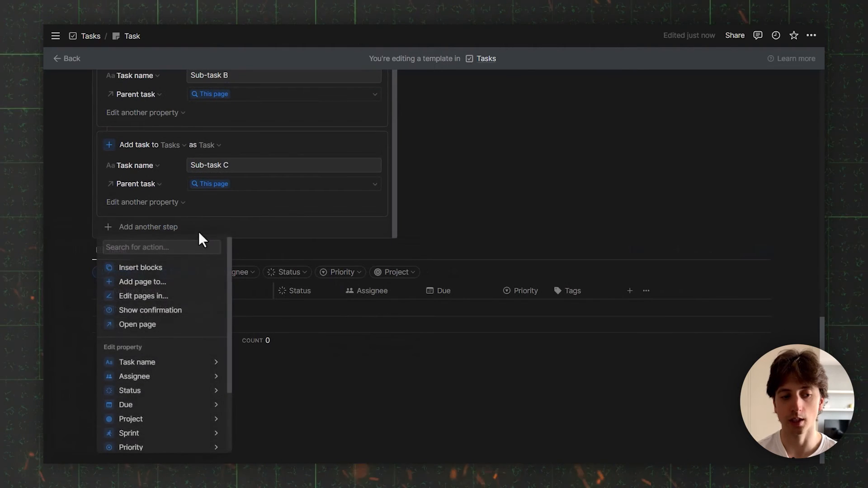
Step: Check the properties a further step could edit, review the button's three sub-task actions, and close the button configuration
scroll(199, 284, "down", 3)
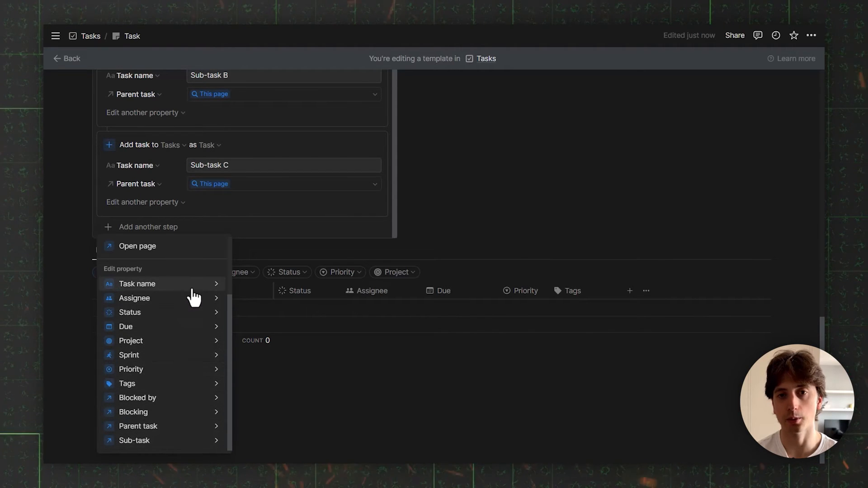
key("Escape")
scroll(280, 188, "up", 5)
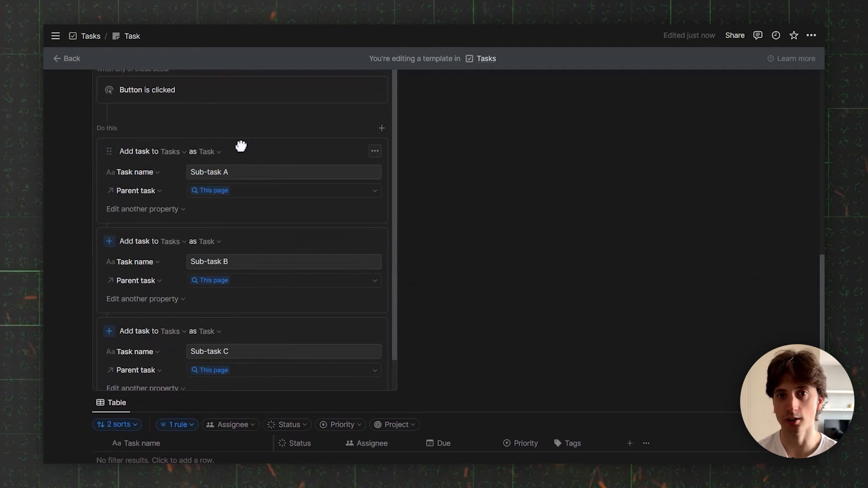
scroll(242, 147, "down", 2)
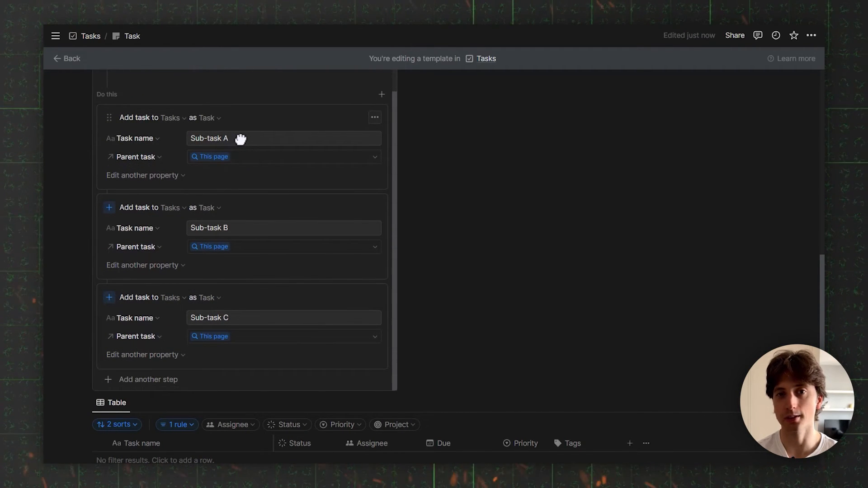
scroll(248, 199, "up", 6)
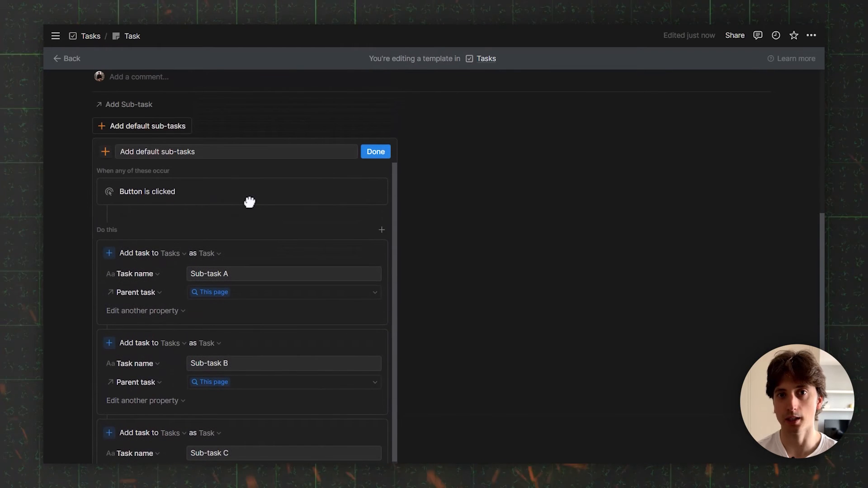
key("Escape")
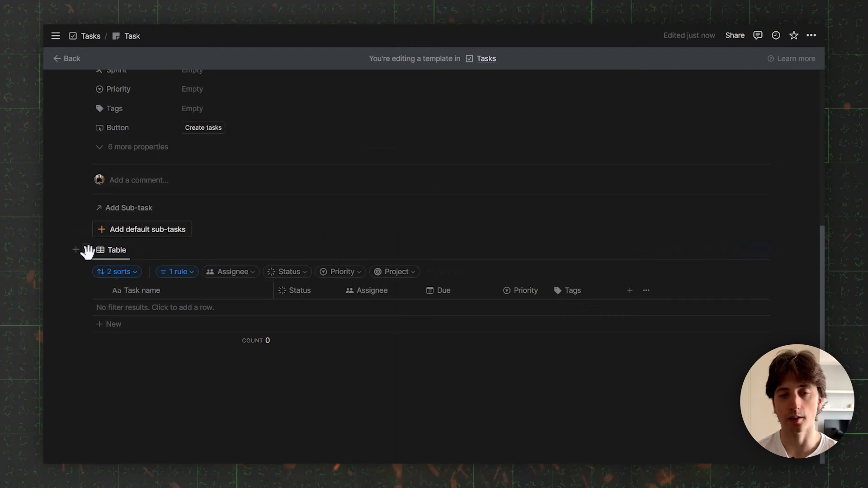
left_click(179, 382)
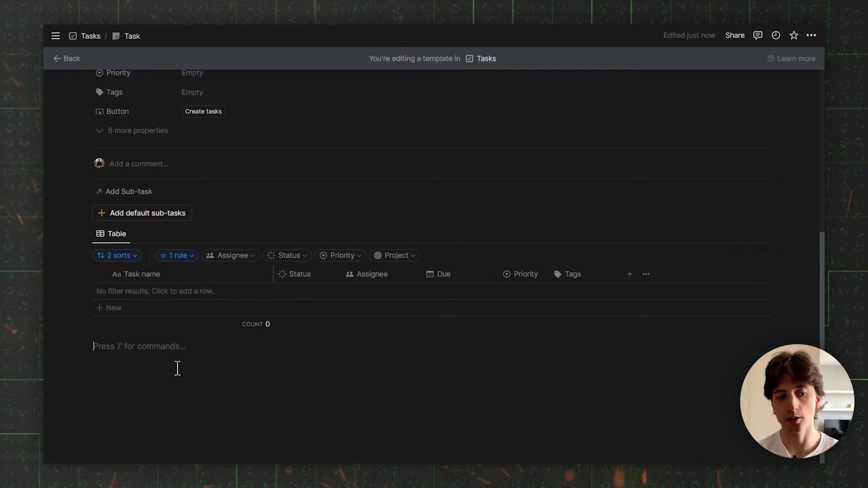
type("/linked")
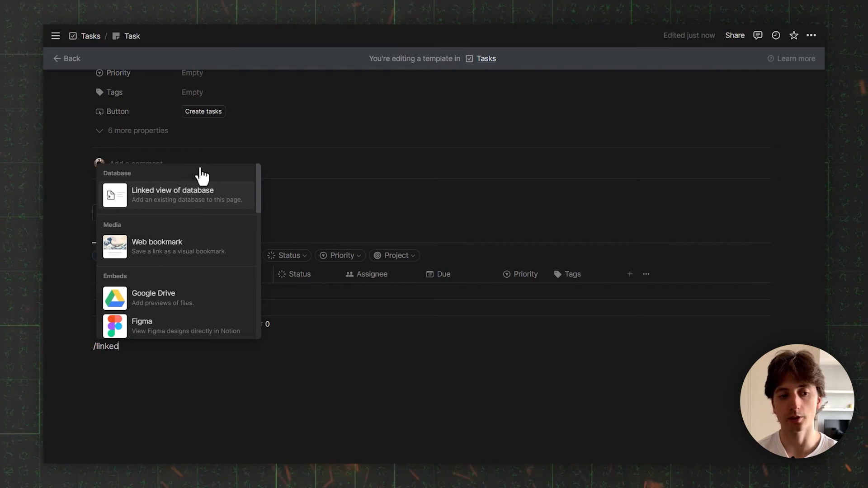
left_click(181, 350)
key("BackSpace")
key("BackSpace")
key("BackSpace")
key("BackSpace")
key("BackSpace")
key("BackSpace")
key("BackSpace")
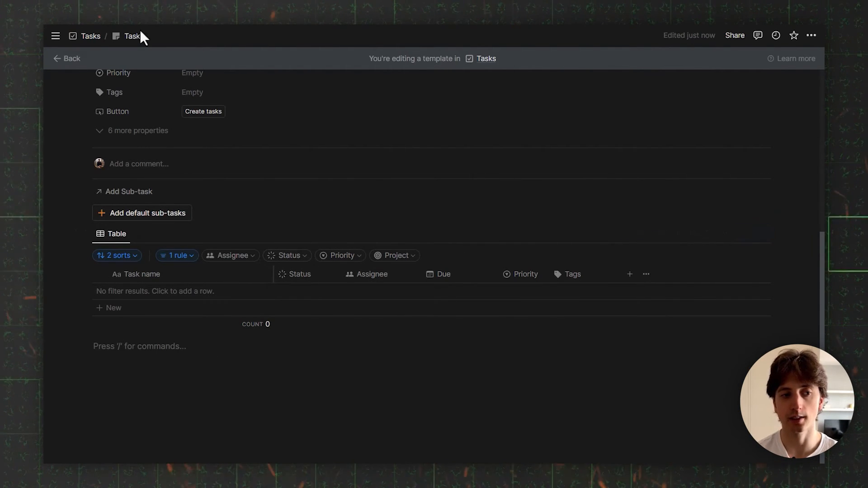
Step: Check the filter rule of the template's sub-task table and return to the Tasks database
left_click(183, 255)
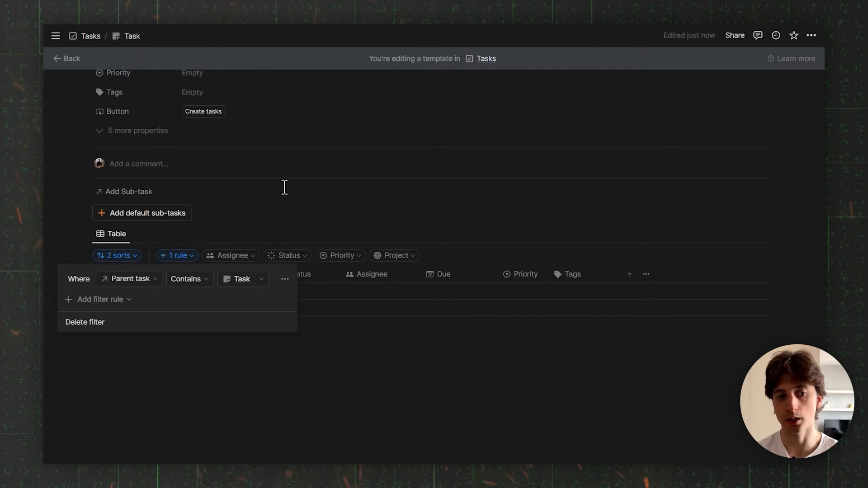
left_click(294, 238)
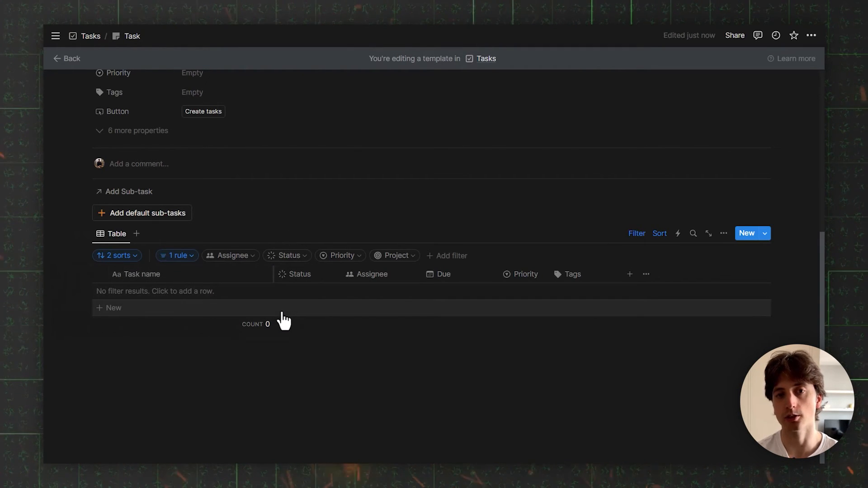
left_click(129, 41)
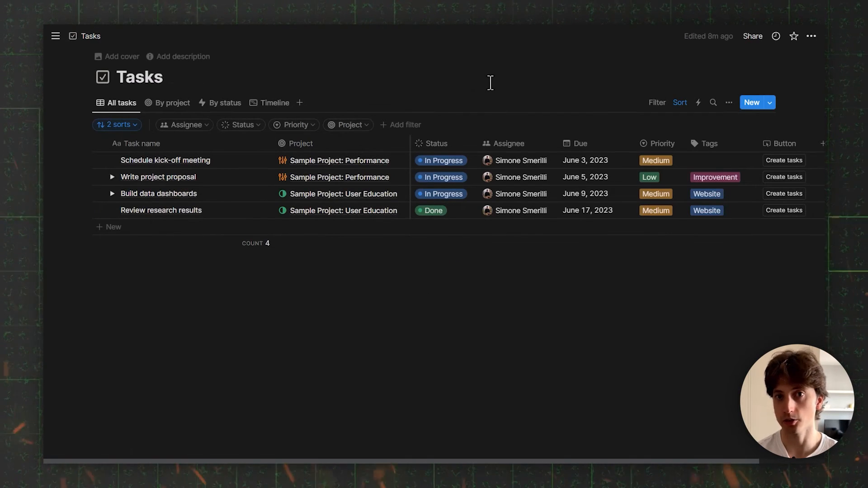
Step: Create a new task, append "test" and the owner's nickname to its title, and run its Add default sub-tasks button
left_click(751, 103)
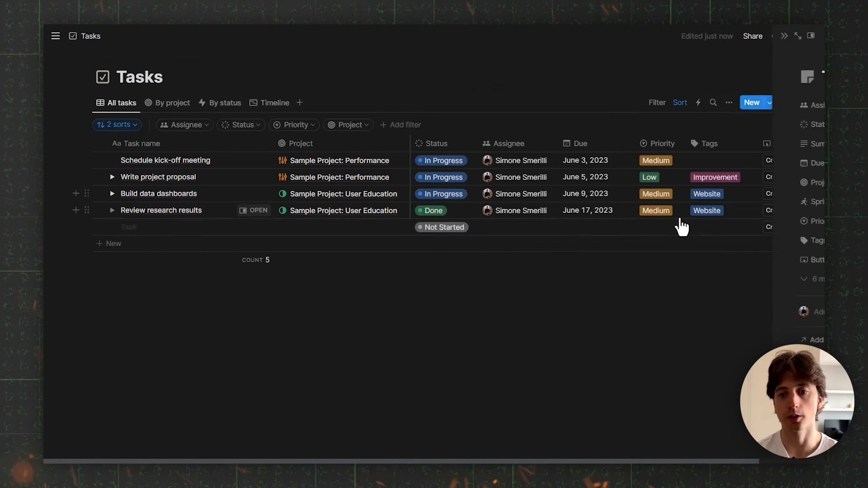
type("test simo")
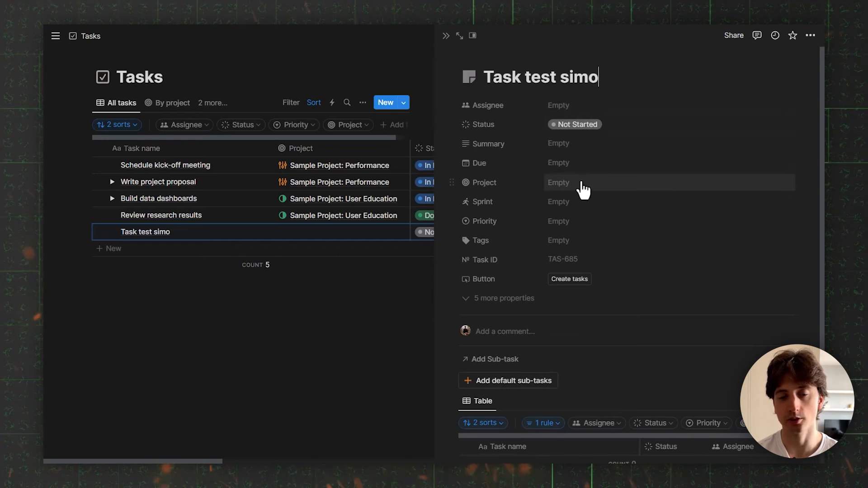
scroll(581, 185, "down", 3)
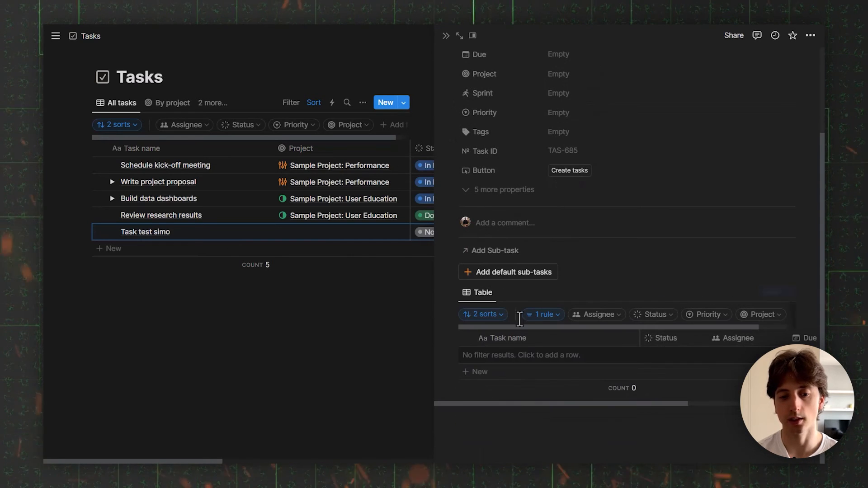
left_click(525, 272)
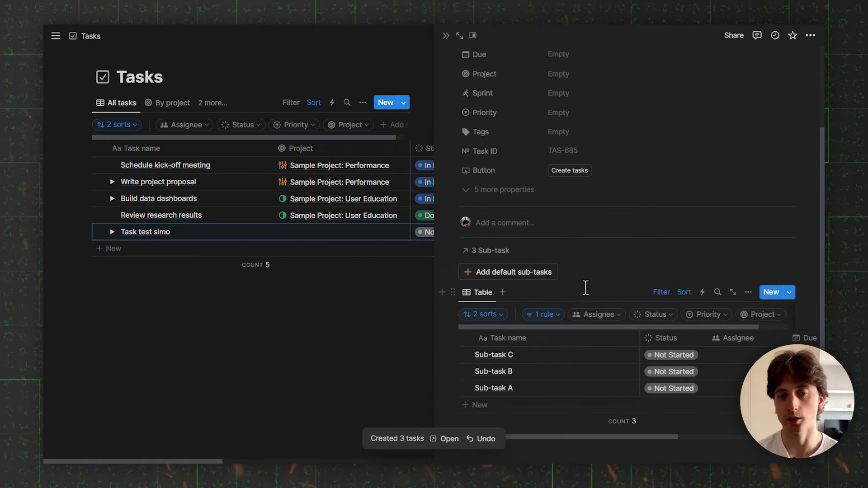
scroll(585, 288, "down", 1)
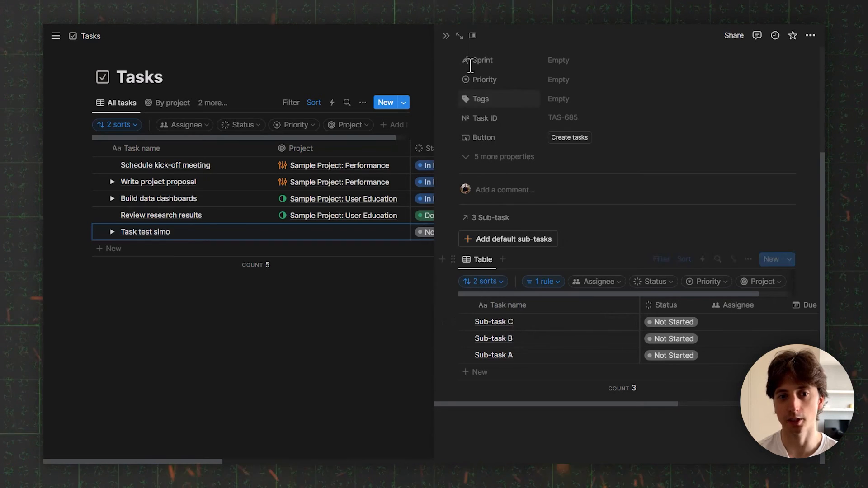
Step: Open the test task as a full page and check the sort rules of its sub-task table
left_click(459, 35)
scroll(416, 207, "down", 5)
scroll(420, 199, "down", 2)
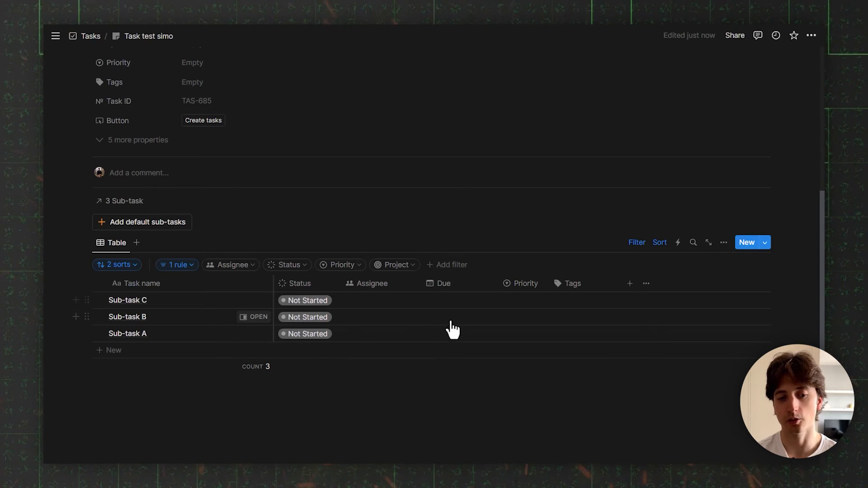
left_click(131, 266)
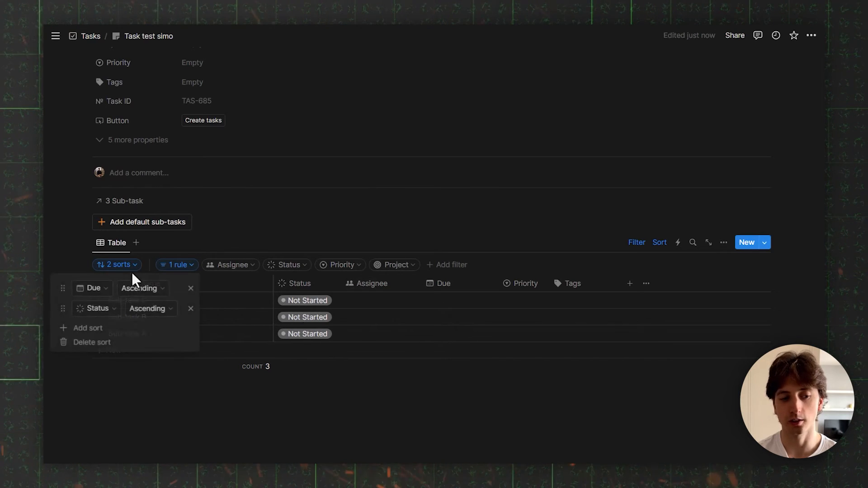
left_click(292, 251)
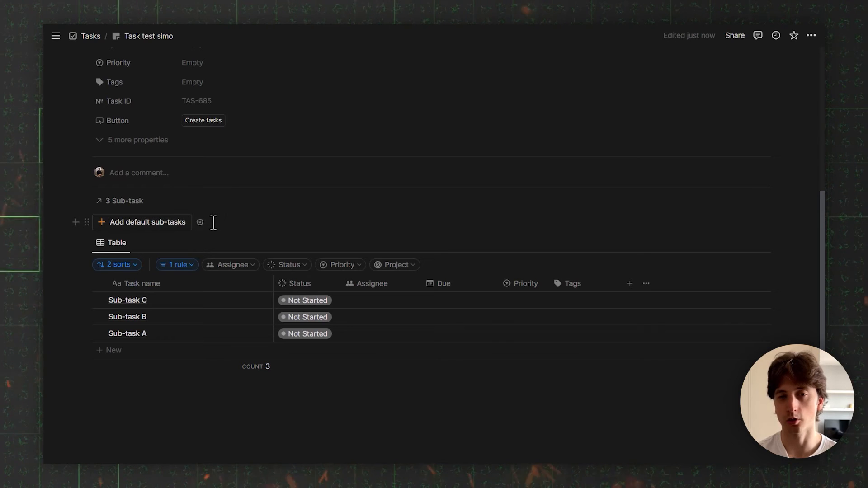
Step: Run the Add default sub-tasks button three more times on the test task
left_click(176, 228)
left_click(177, 231)
left_click(178, 228)
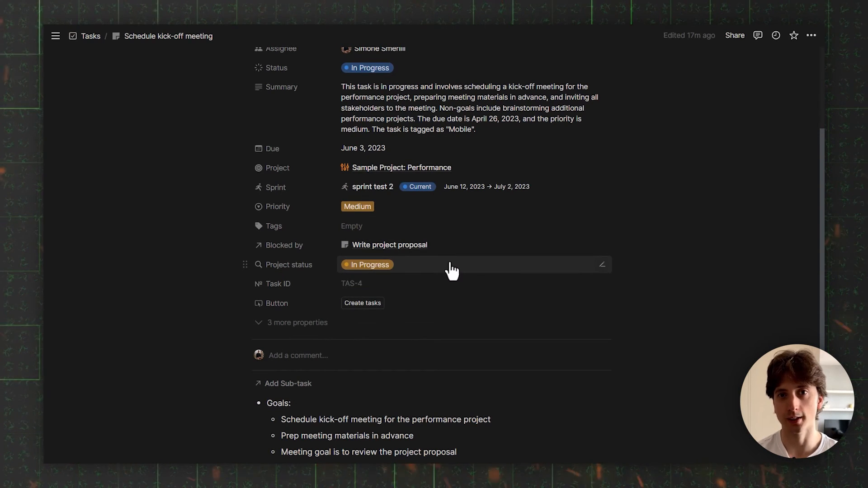
Step: Open the Button property's settings in the Schedule kick-off meeting task and check the action types offered
left_click(312, 306)
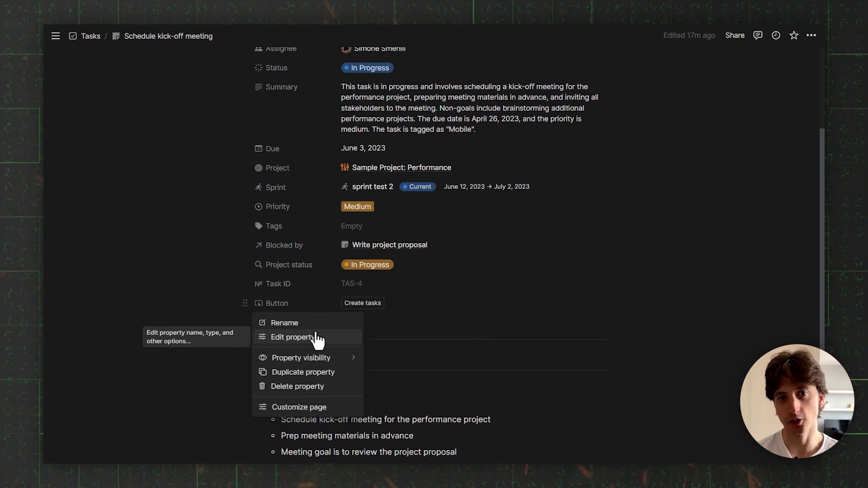
left_click(316, 337)
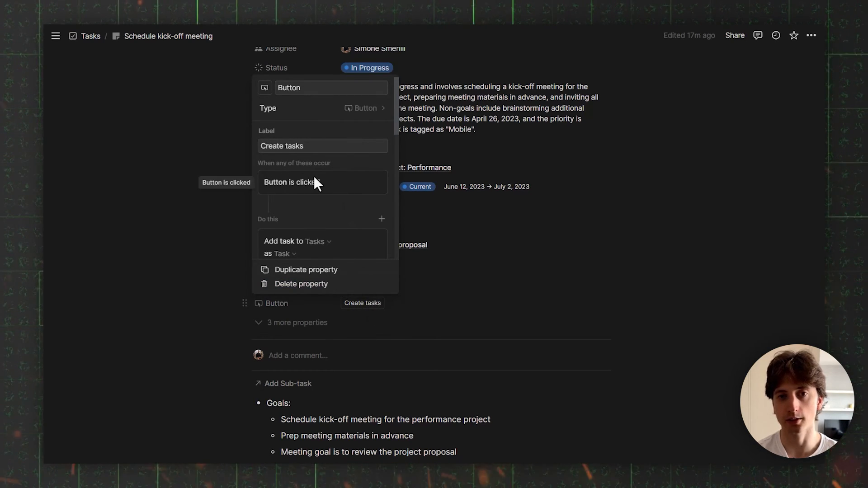
scroll(316, 180, "down", 2)
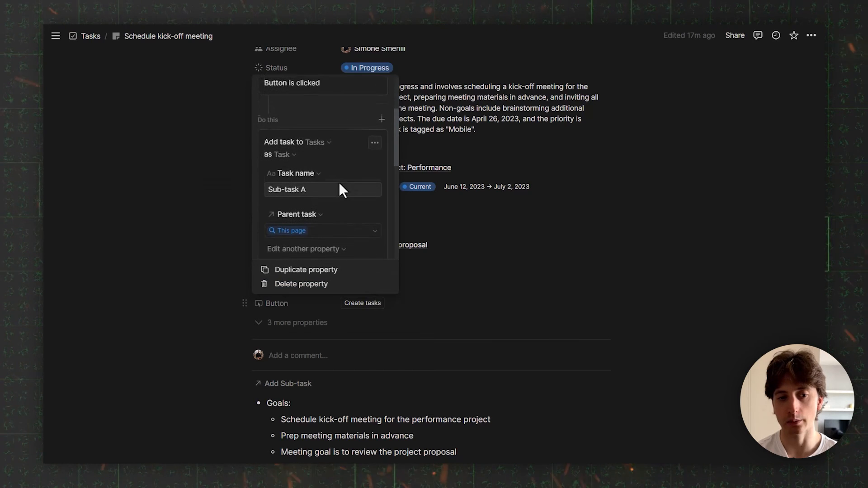
left_click(381, 118)
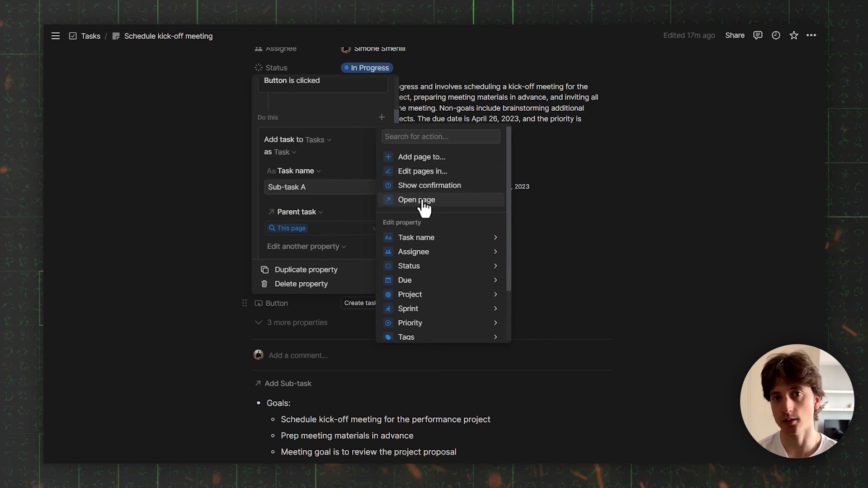
left_click(433, 159)
scroll(335, 190, "down", 2)
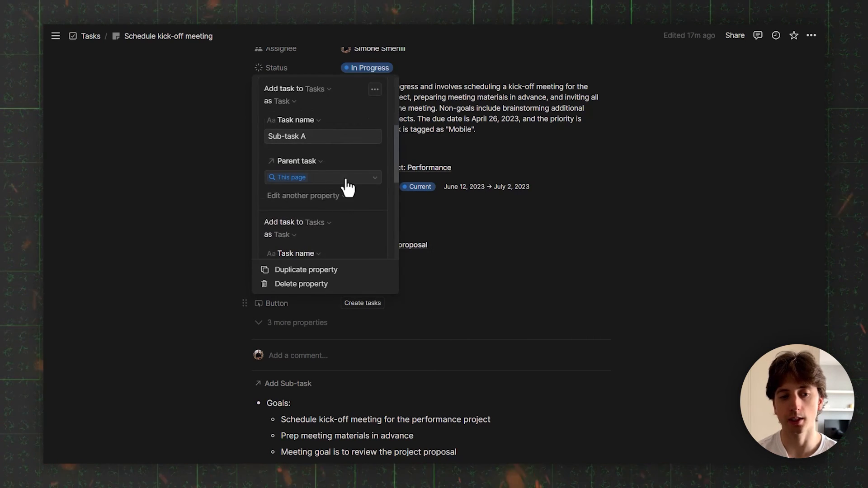
Step: Check the Parent task choices of the Button property's Sub-task A action, and return to the Tasks database
left_click(316, 179)
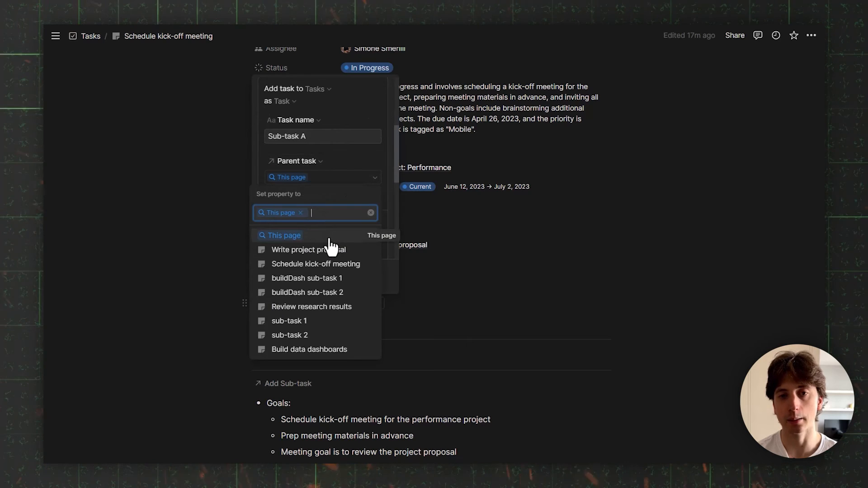
left_click(333, 159)
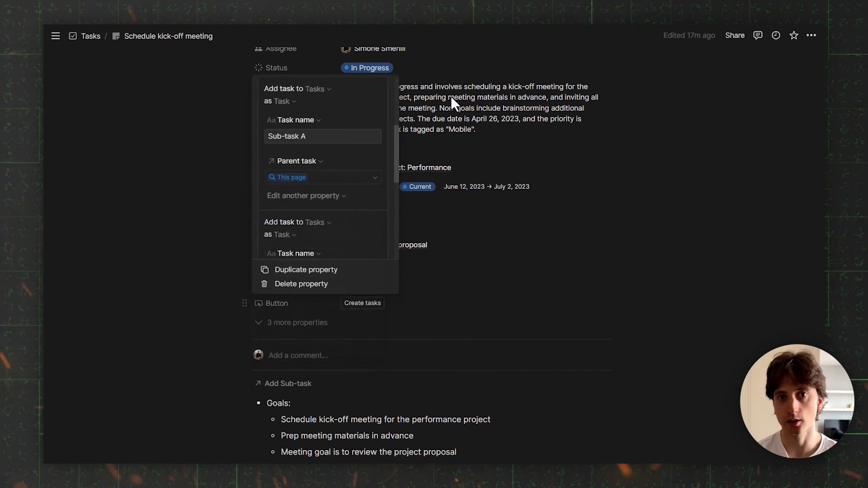
left_click(93, 38)
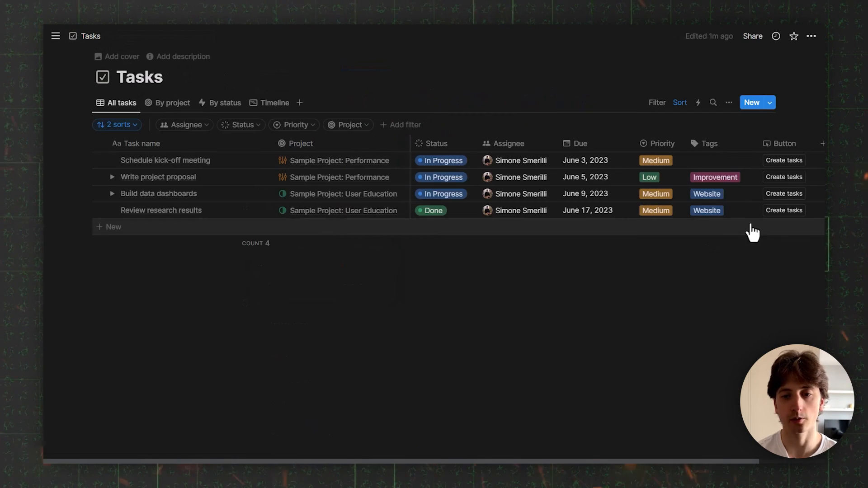
Step: Create another task from the Task template and run the Create tasks button in its Button property
left_click(751, 103)
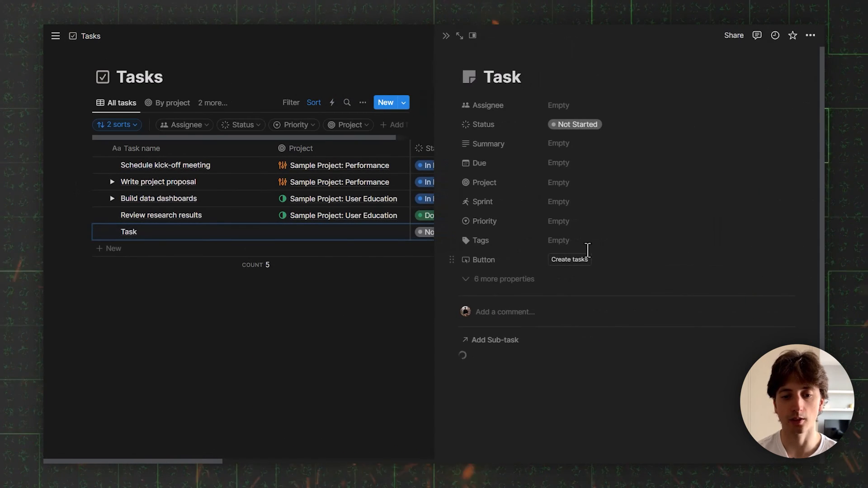
scroll(586, 248, "down", 2)
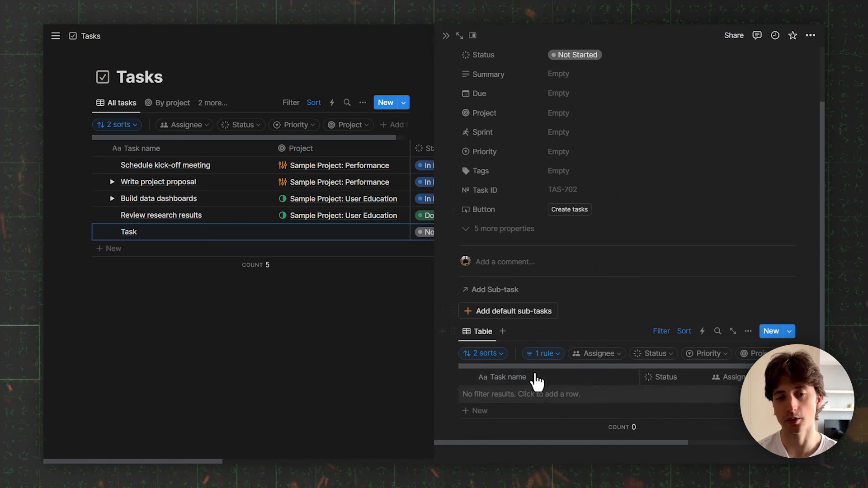
left_click(576, 210)
scroll(562, 348, "down", 2)
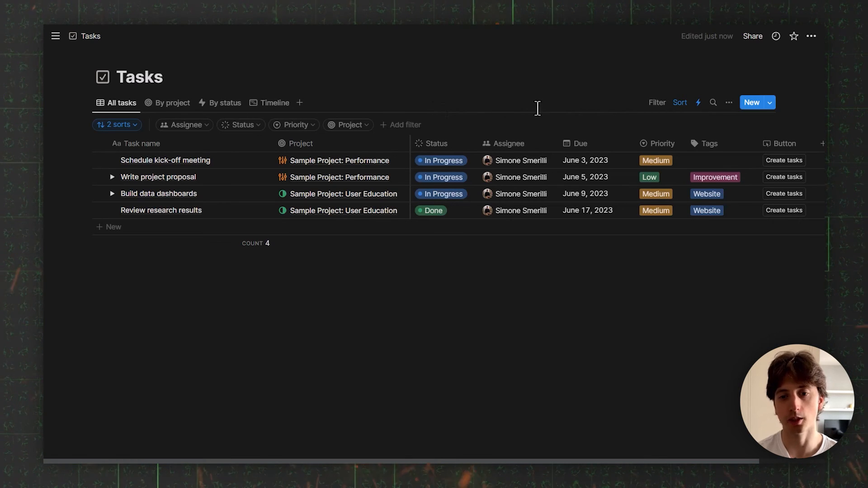
Step: Open the Automatic sub-tasks creation automation of the Tasks database and check which pages or views it can apply to
left_click(698, 104)
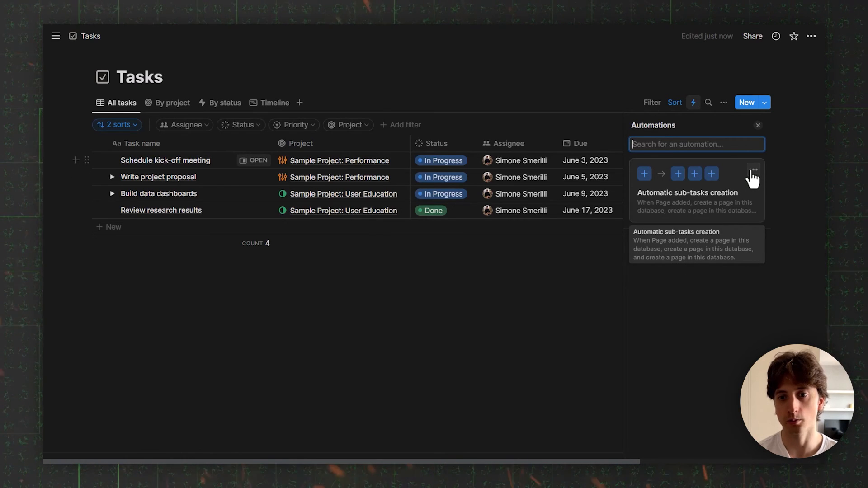
left_click(752, 170)
left_click(739, 186)
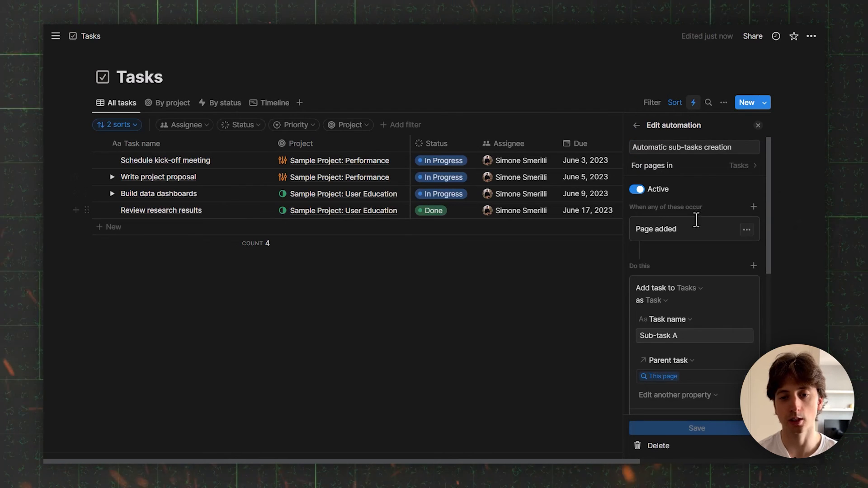
left_click(706, 149)
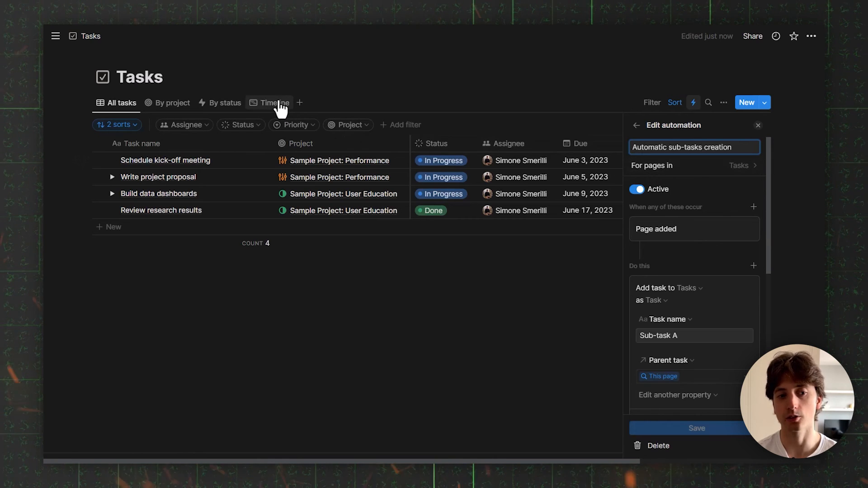
left_click(651, 168)
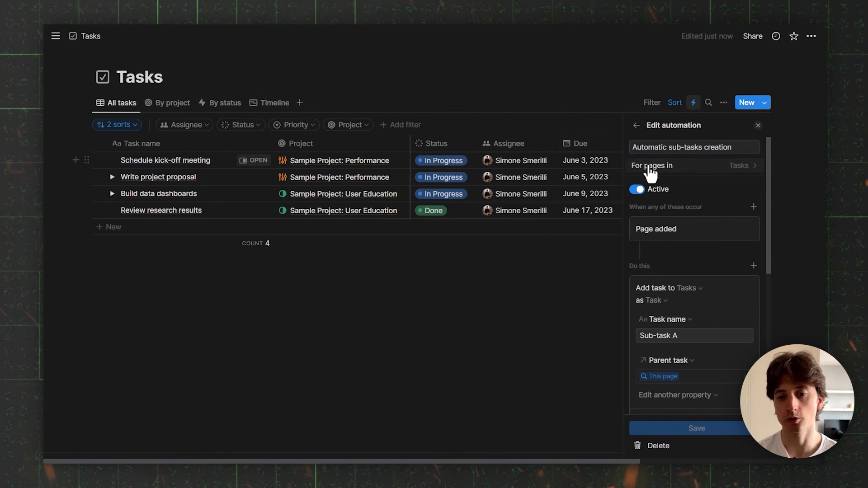
left_click(651, 168)
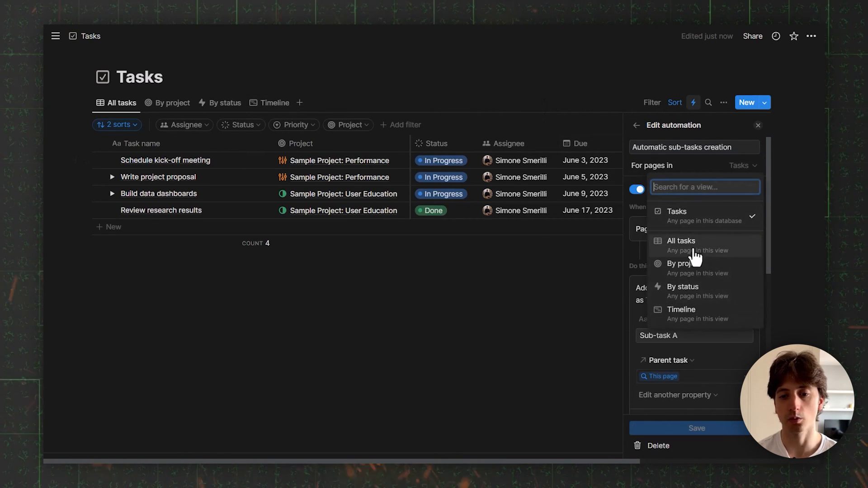
left_click(689, 163)
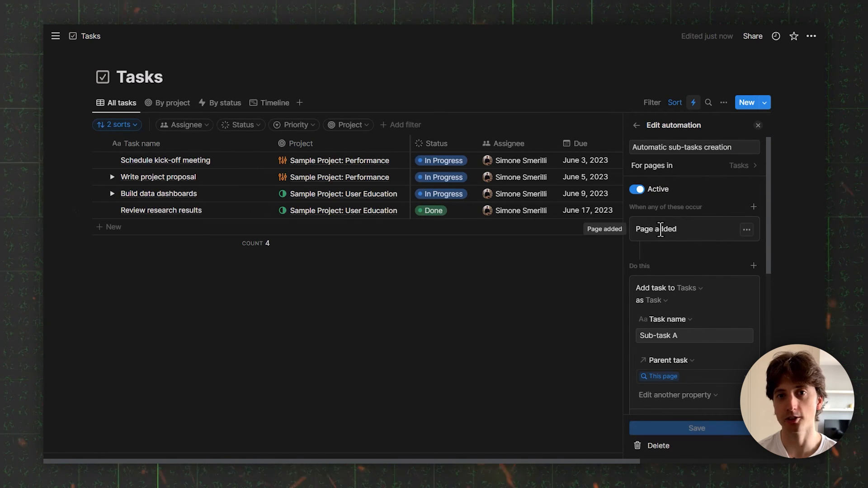
Step: Check the Parent task choices of the automation's Sub-task A action
scroll(660, 219, "down", 2)
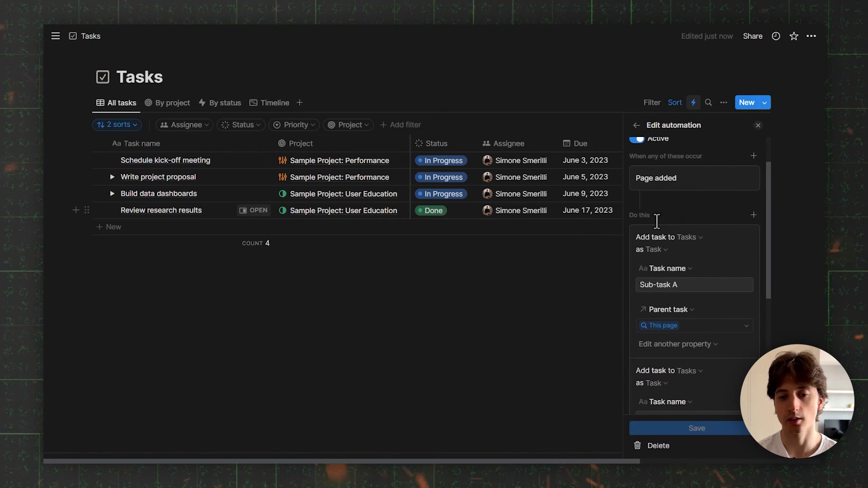
scroll(687, 193, "down", 2)
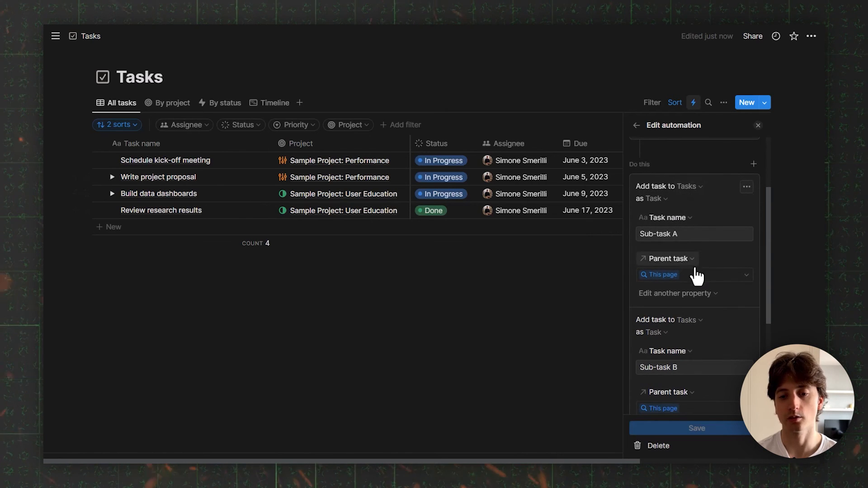
left_click(679, 276)
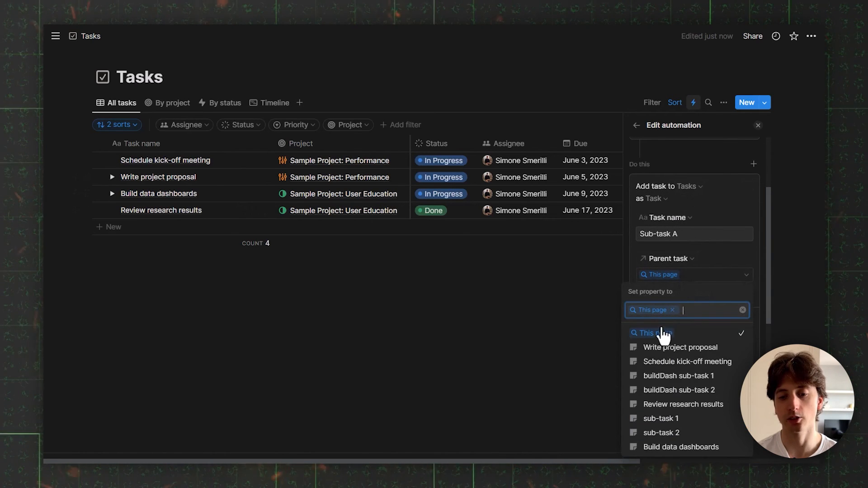
left_click(686, 273)
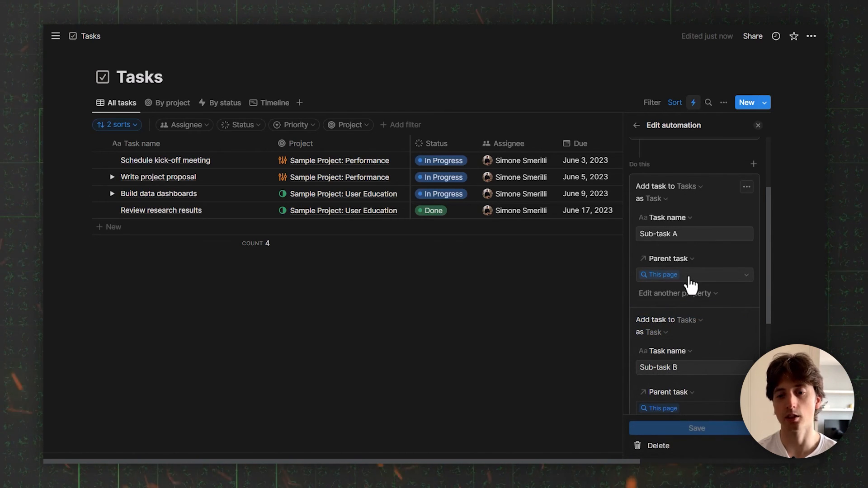
Step: Check the automation's Sub-task B and Sub-task C actions and their step options, and close the automation without changes
scroll(690, 284, "down", 3)
left_click(746, 301)
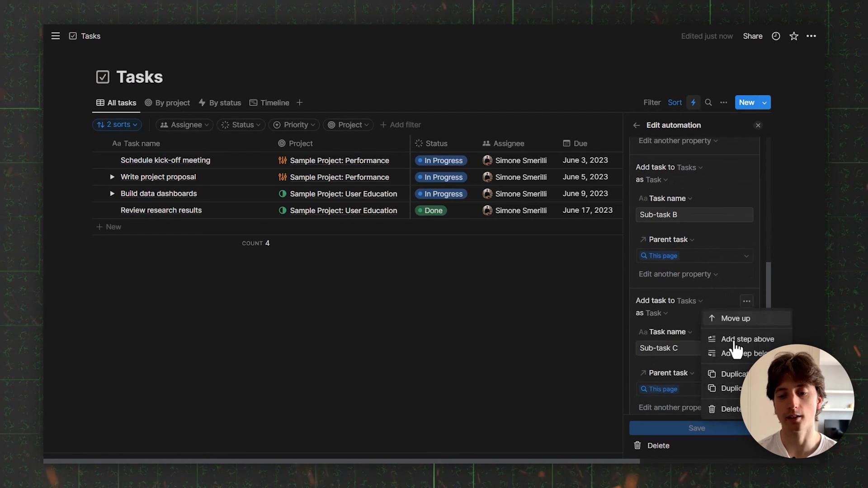
left_click(674, 355)
left_click(676, 352)
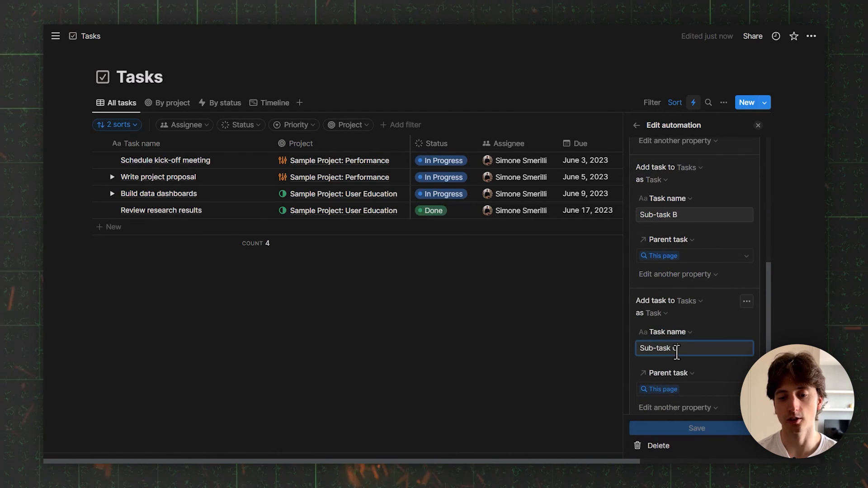
scroll(665, 235, "up", 10)
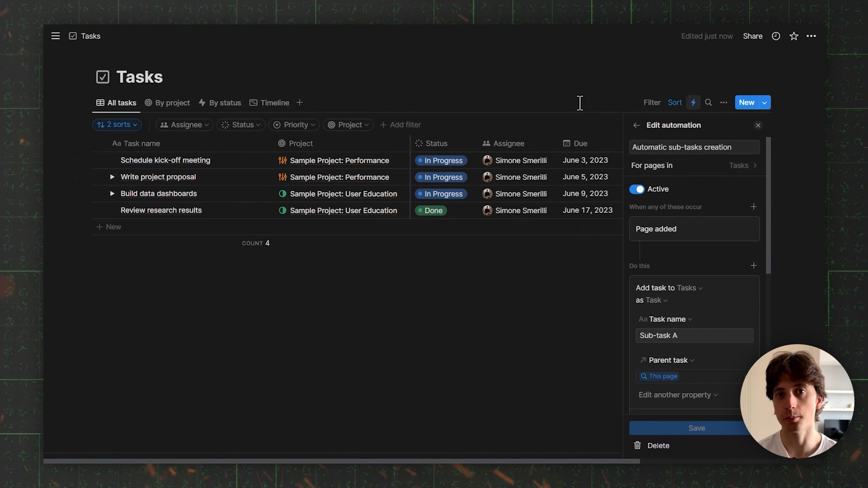
key("Escape")
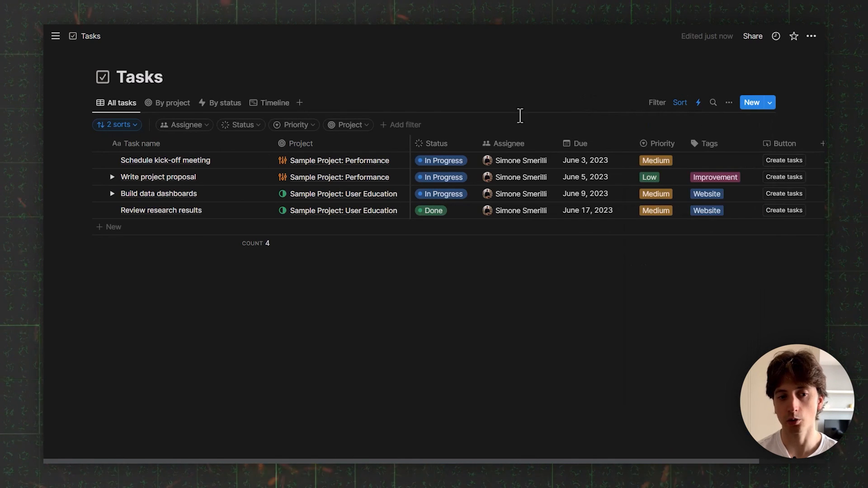
left_click(400, 124)
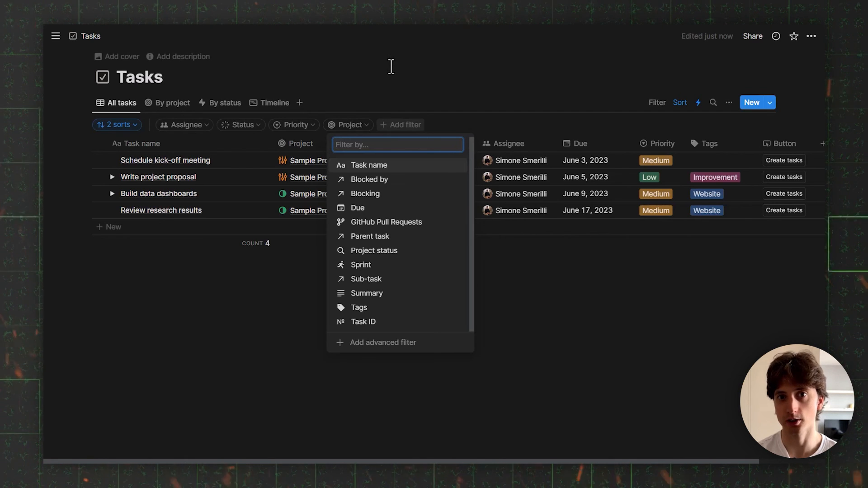
left_click(712, 162)
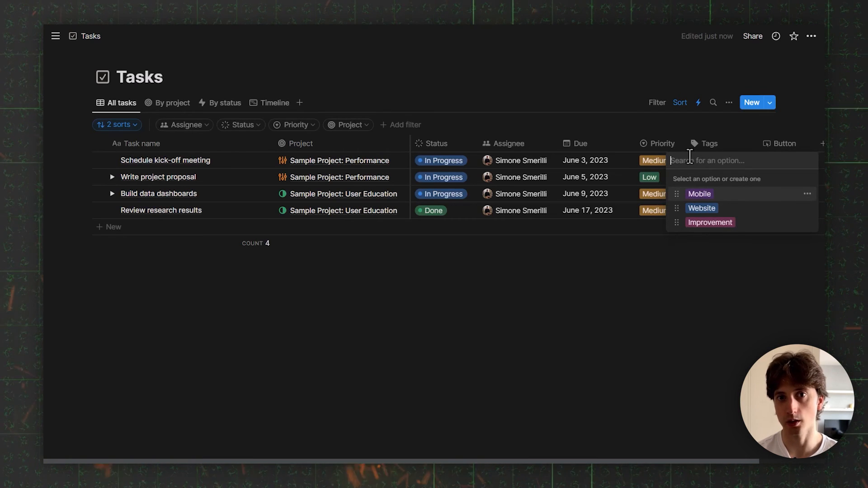
left_click(506, 108)
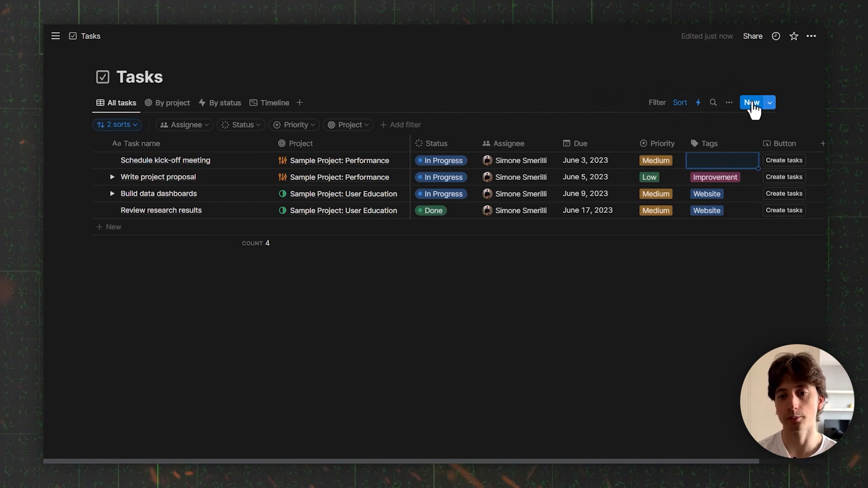
Step: Create another test task in the Tasks database and run the Add default sub-tasks button on its page
left_click(752, 106)
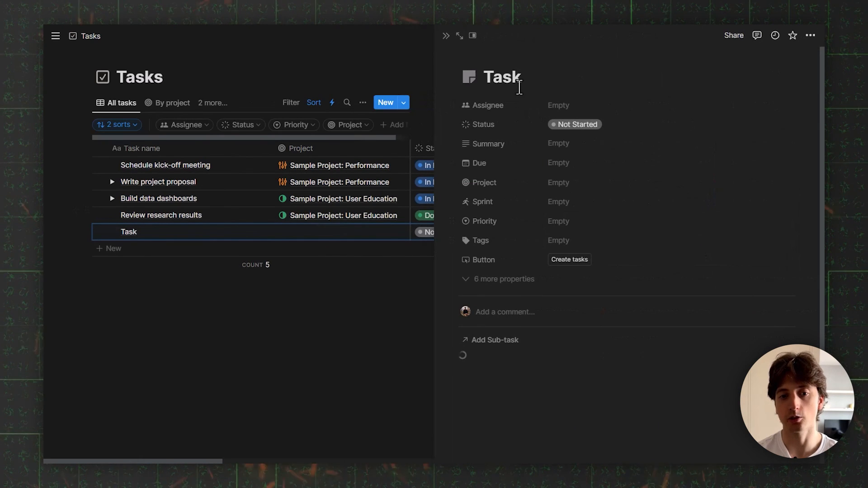
scroll(557, 141, "down", 2)
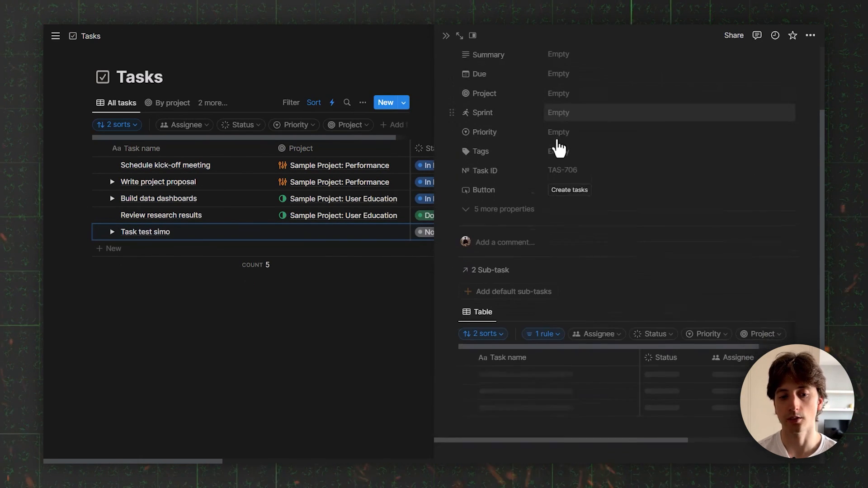
scroll(559, 147, "down", 1)
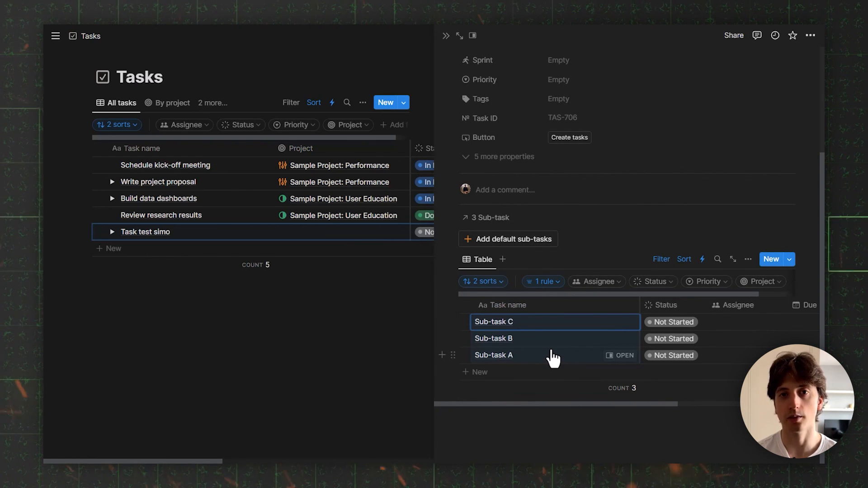
left_click(530, 248)
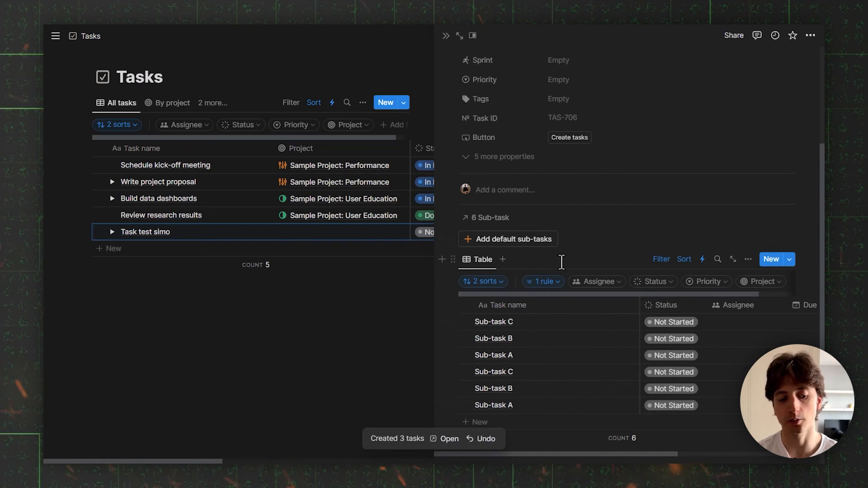